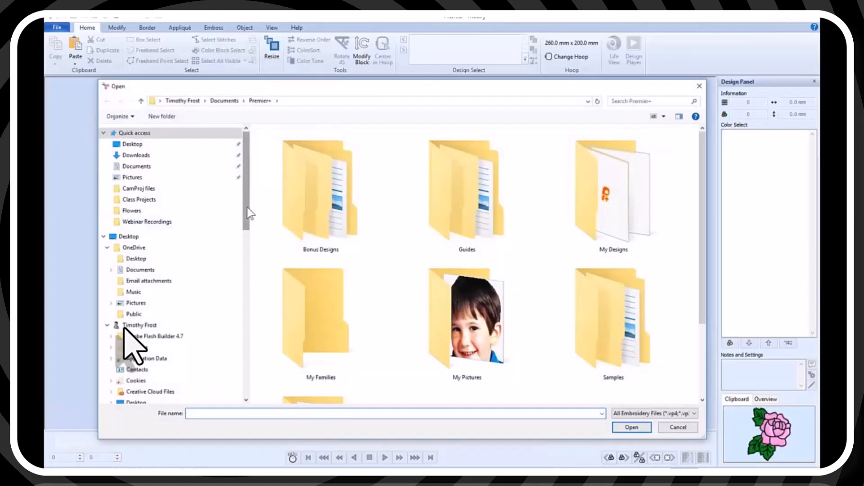
# Open LargeRoseStitches.vp3 from the Digitizing > Stitch Files > Class Projects folder on the DATA (D:) drive.
pyautogui.moveTo(247, 208); pyautogui.dragTo(246, 362)
pyautogui.click(110, 307)
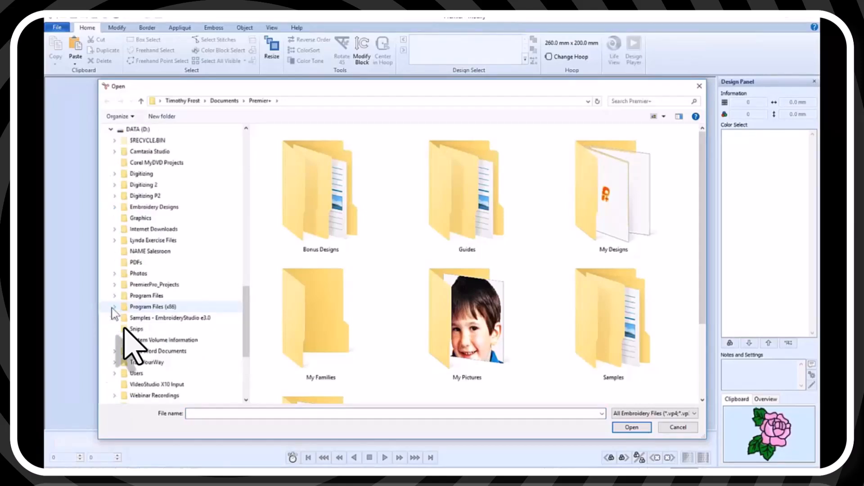
pyautogui.click(114, 174)
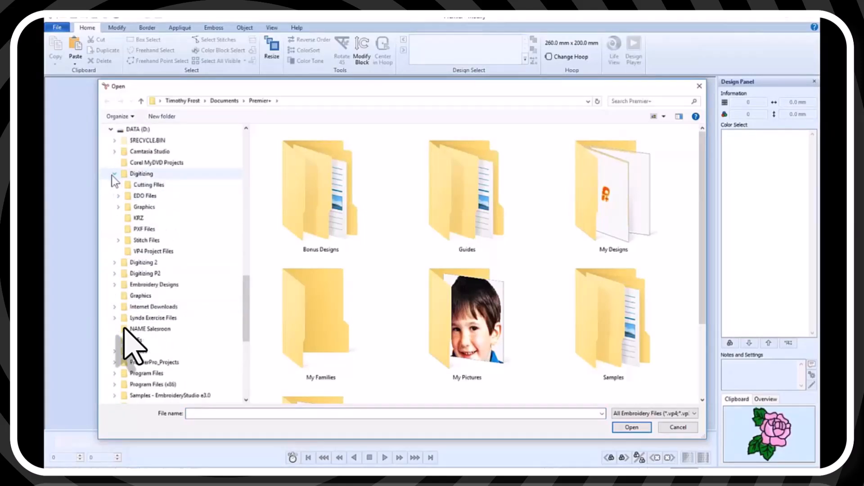
pyautogui.click(118, 240)
pyautogui.click(149, 264)
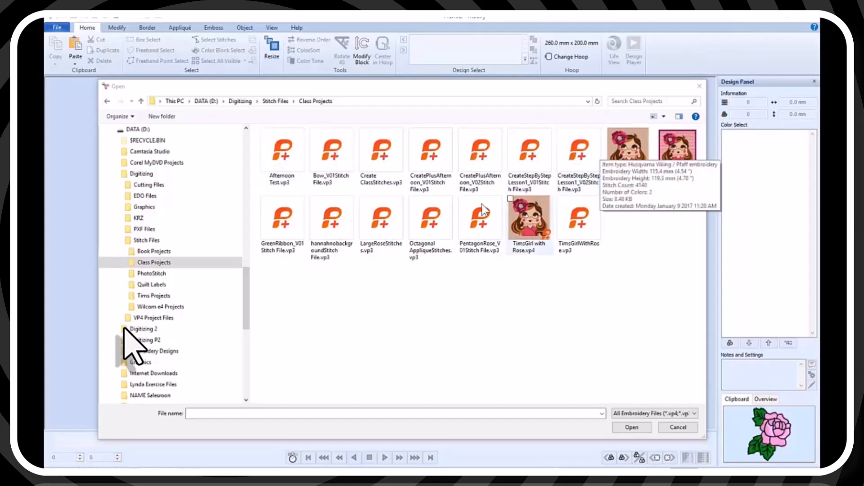
pyautogui.doubleClick(393, 224)
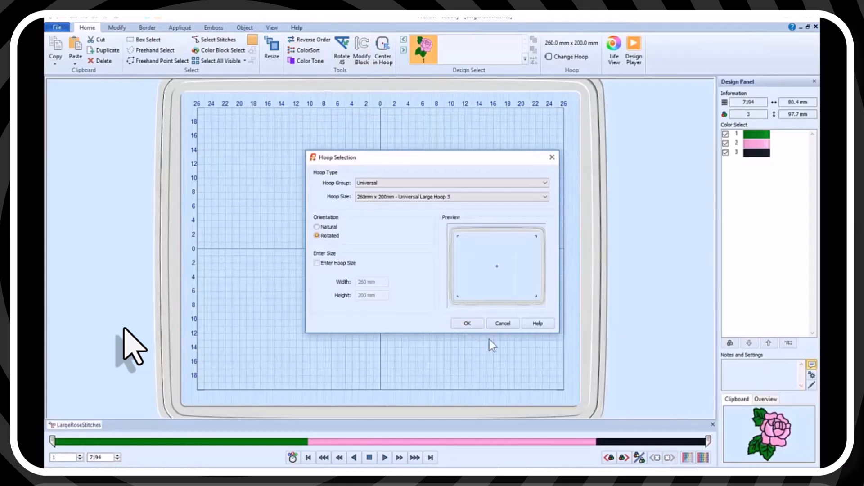
# Set the hoop to Husqvarna Viking Designer Epic, 100mm x 100mm - Standard Hoop, in natural orientation.
pyautogui.click(543, 183)
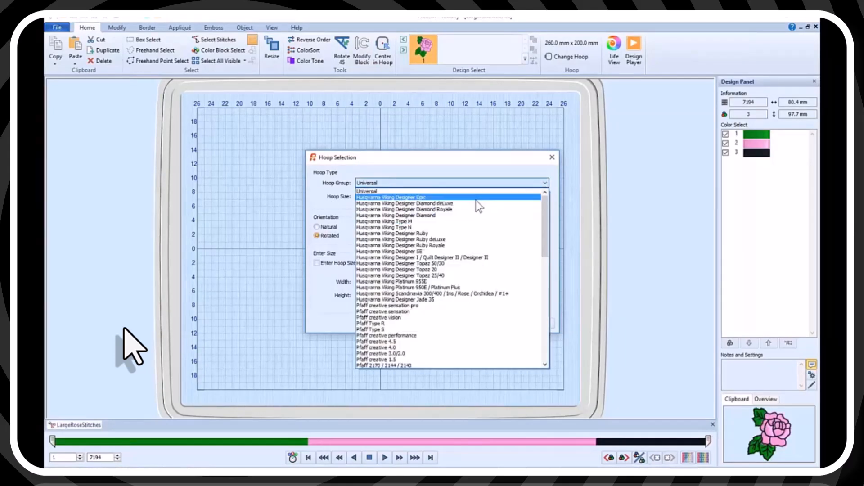
pyautogui.click(476, 198)
pyautogui.click(543, 198)
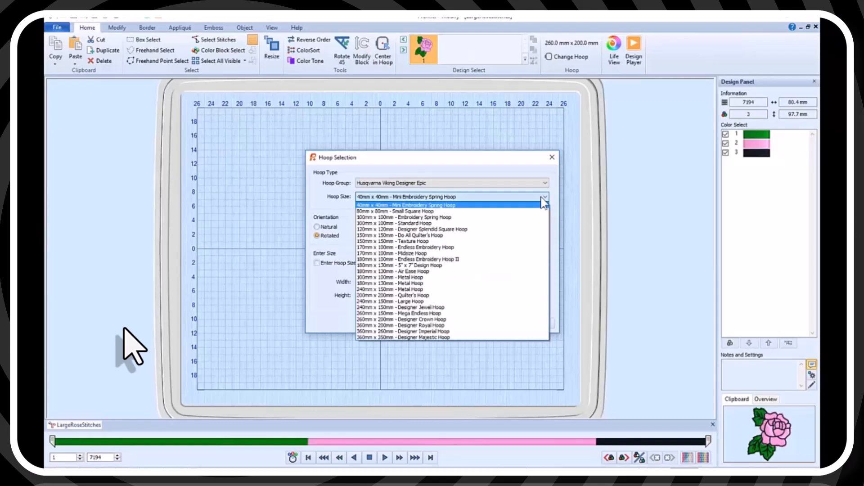
pyautogui.click(440, 223)
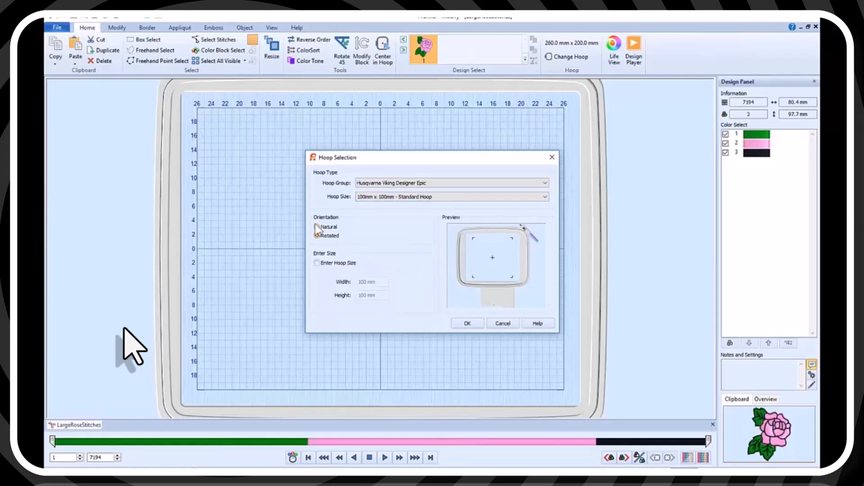
pyautogui.click(319, 237)
pyautogui.click(459, 322)
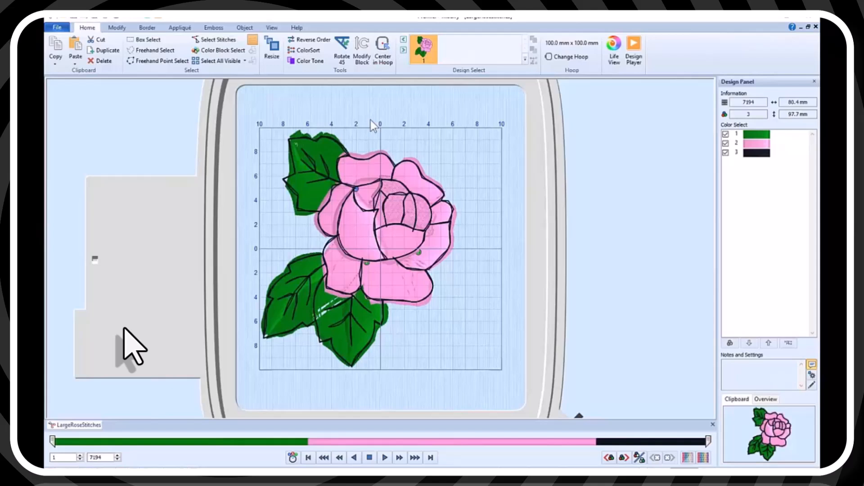
# Convert the upper part of the top leaf from Pattern Fill to Satin Area, keeping pattern 0, zigzag underlay and density 4.
pyautogui.click(244, 29)
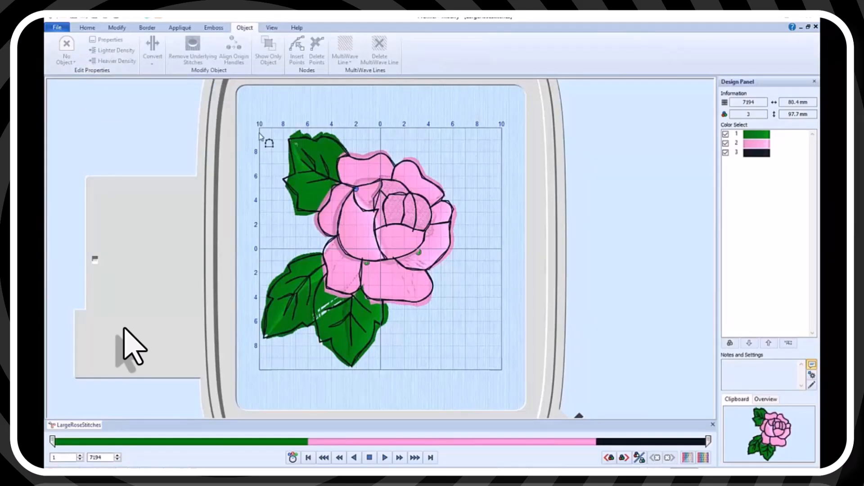
pyautogui.click(316, 146)
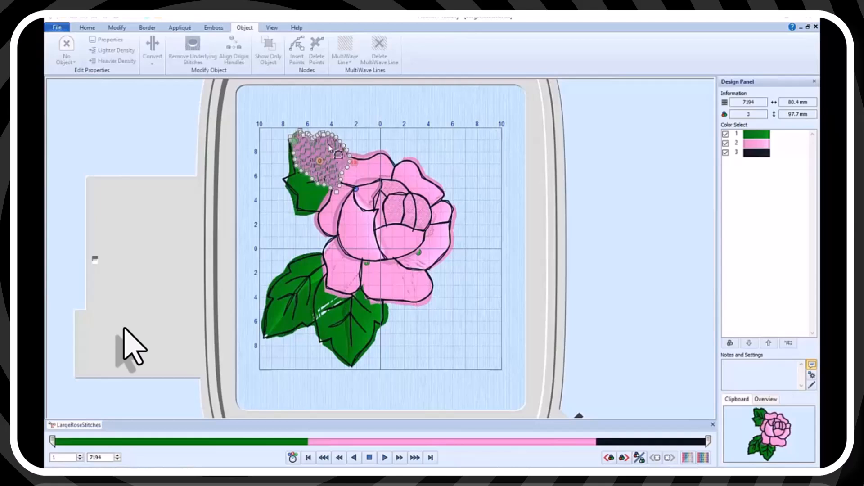
pyautogui.click(594, 367)
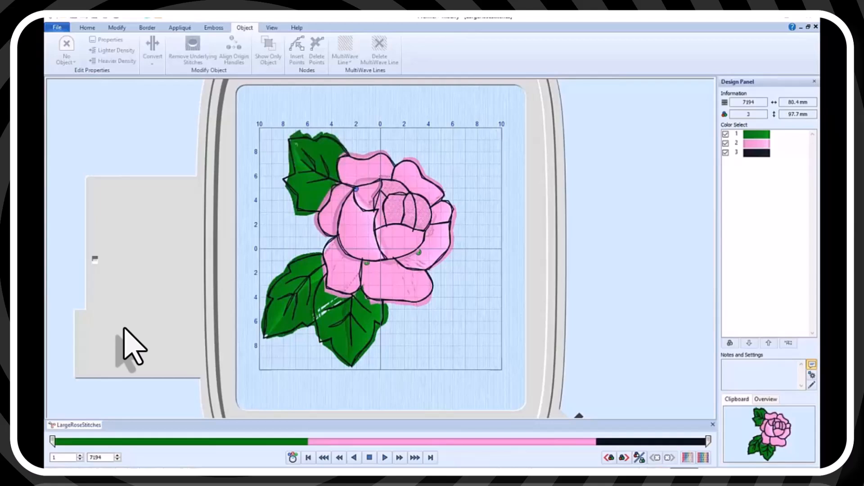
pyautogui.moveTo(257, 113); pyautogui.dragTo(377, 219)
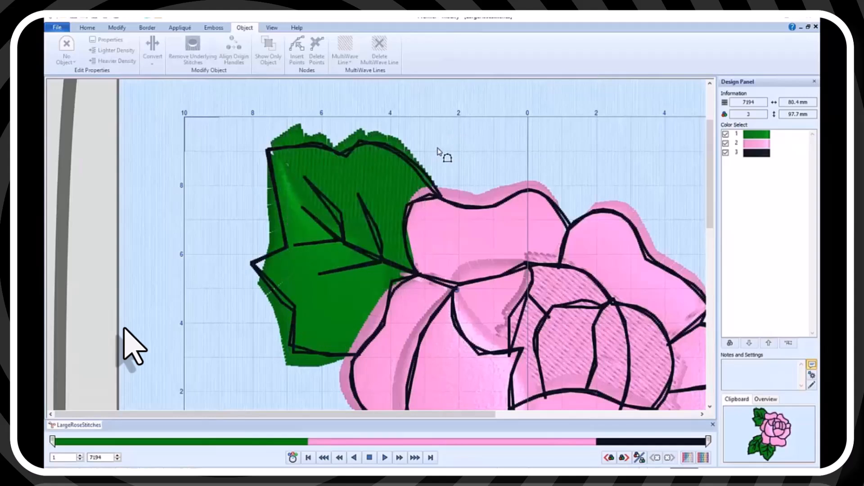
pyautogui.click(421, 165)
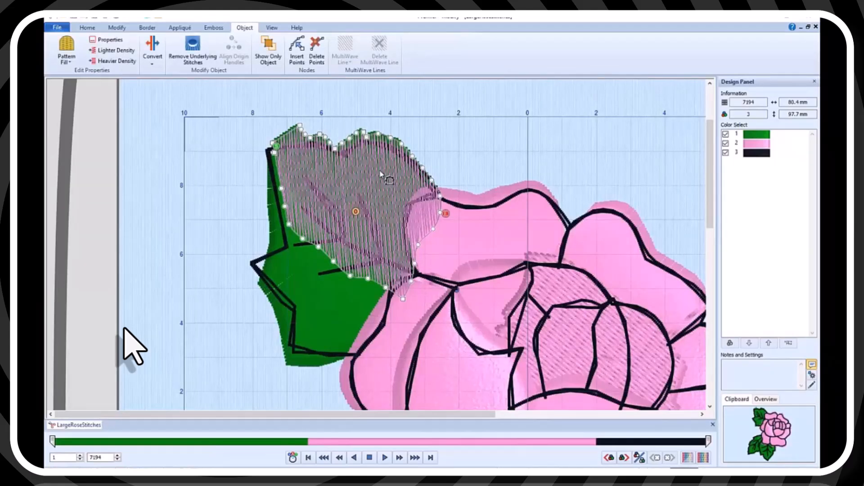
pyautogui.click(69, 66)
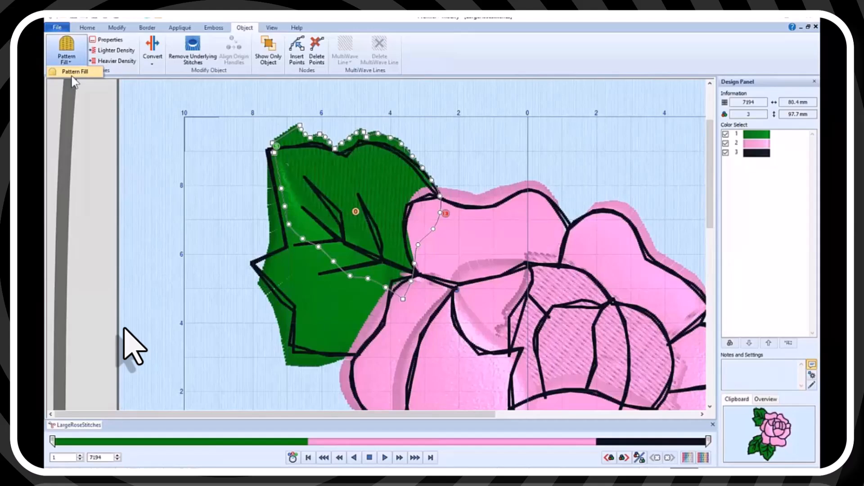
pyautogui.click(158, 49)
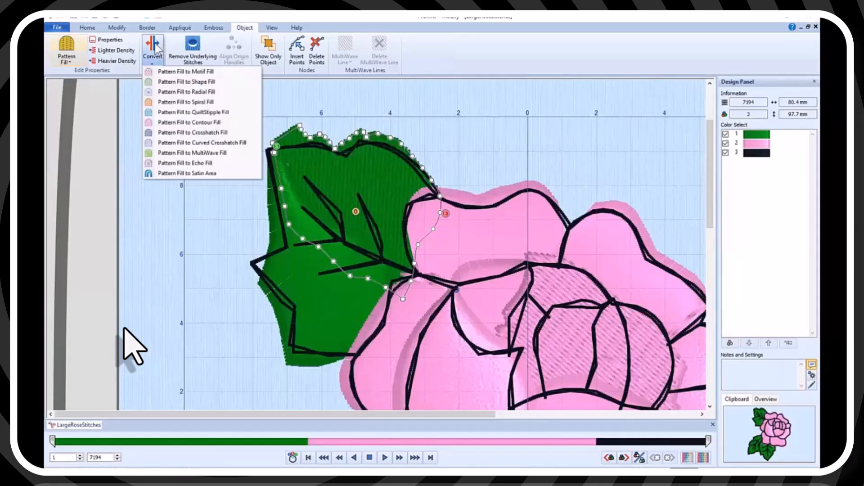
pyautogui.click(190, 174)
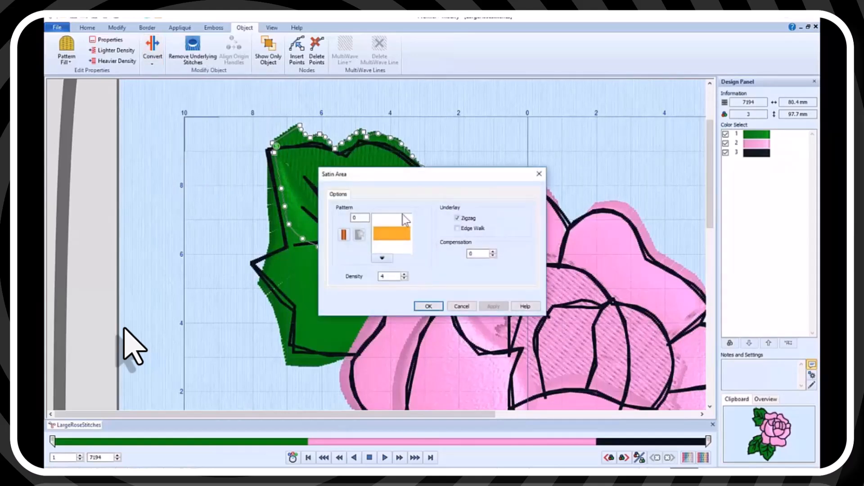
pyautogui.moveTo(440, 179); pyautogui.dragTo(568, 128)
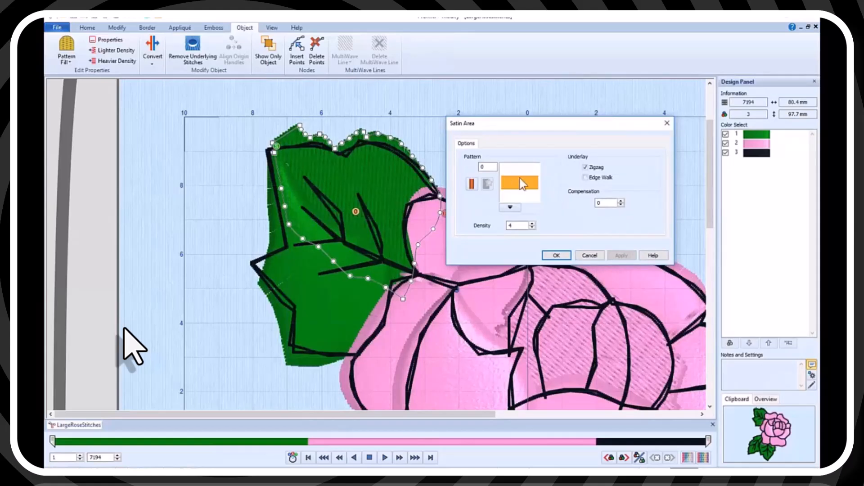
pyautogui.click(514, 208)
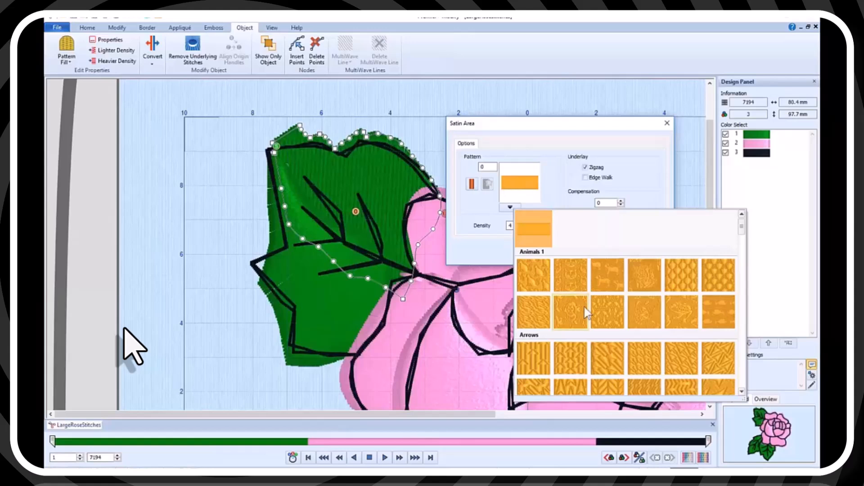
pyautogui.click(509, 180)
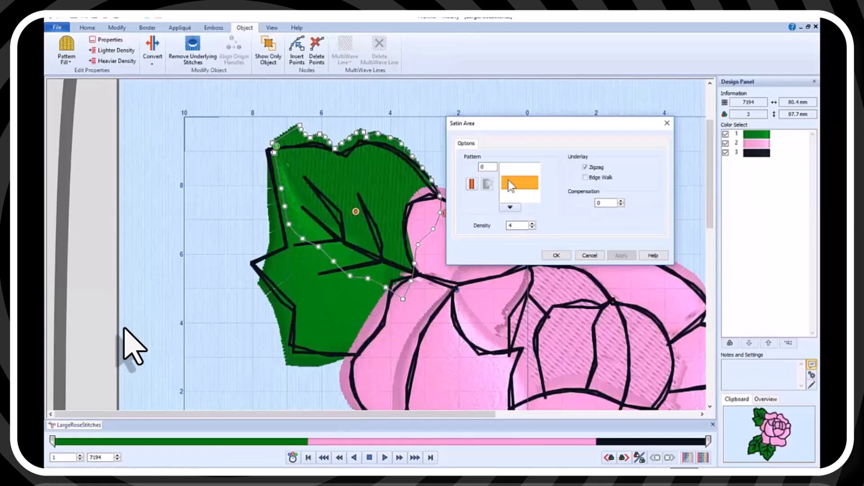
pyautogui.click(558, 256)
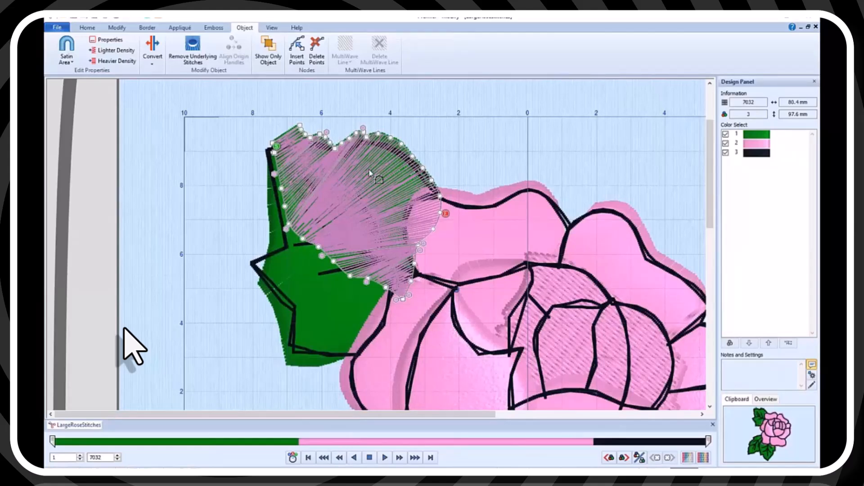
# Reposition the stitch angle lines of the leaf's satin area so they run roughly parallel on a diagonal.
pyautogui.click(355, 196)
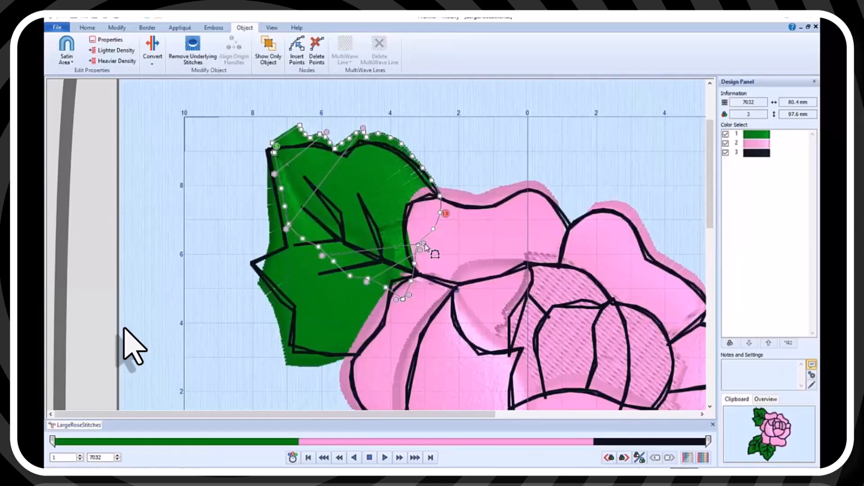
pyautogui.moveTo(422, 245); pyautogui.dragTo(396, 133)
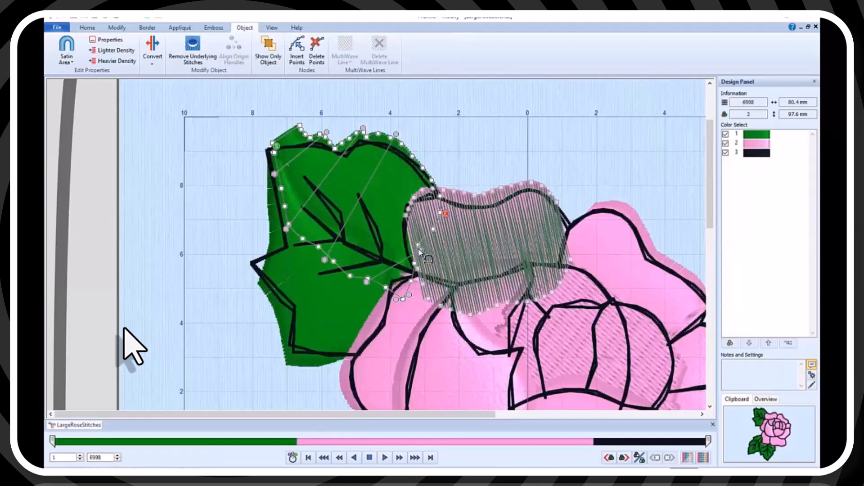
pyautogui.moveTo(422, 253); pyautogui.dragTo(415, 151)
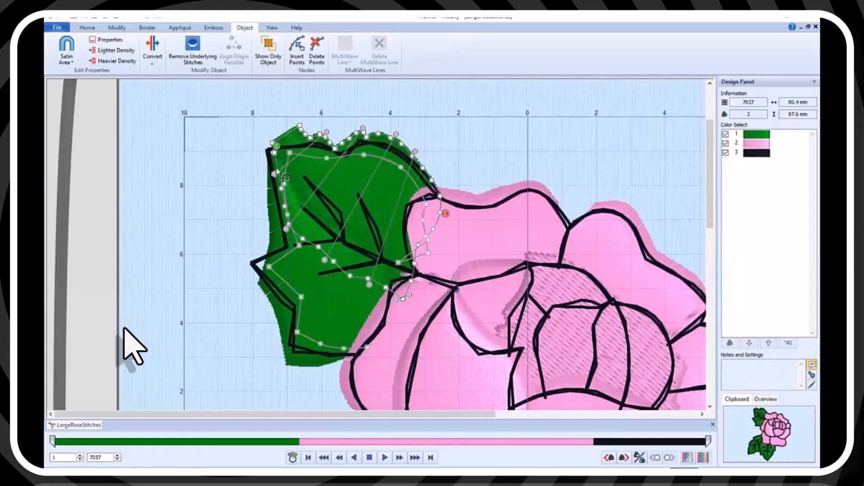
pyautogui.moveTo(274, 174); pyautogui.dragTo(284, 199)
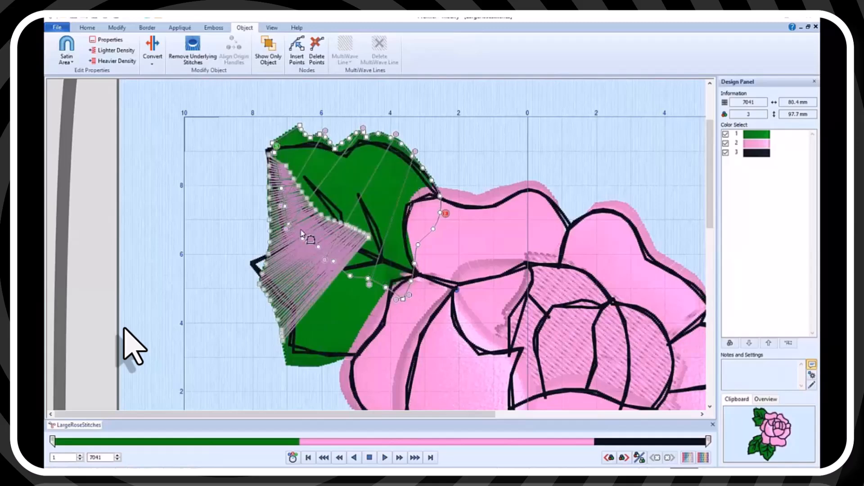
pyautogui.moveTo(286, 231); pyautogui.dragTo(307, 246)
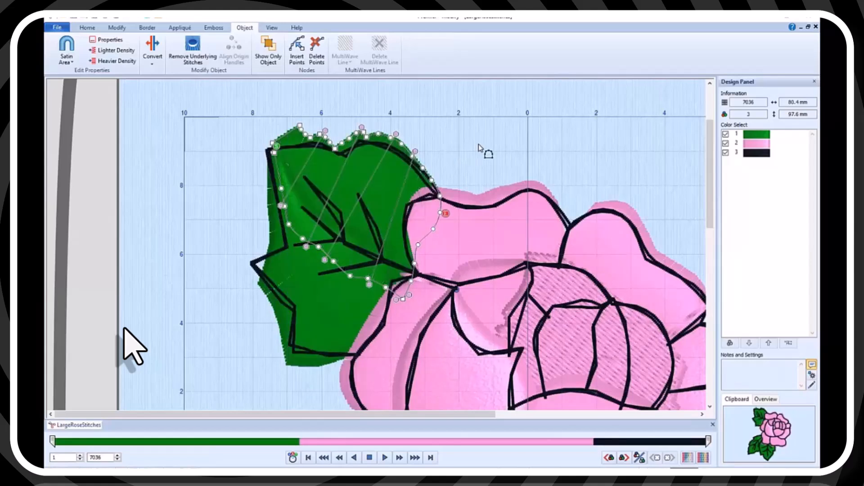
# Examine the converted leaf in Life View at 313% zoom, then close the preview.
pyautogui.click(152, 18)
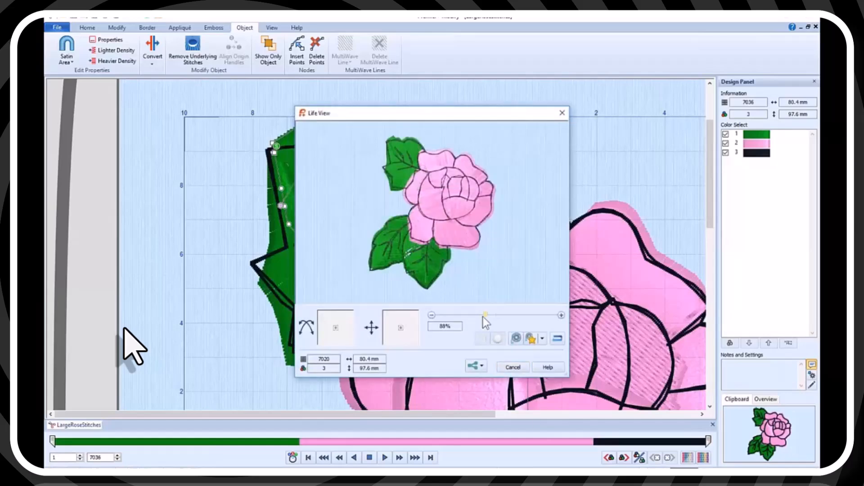
pyautogui.moveTo(485, 315); pyautogui.dragTo(546, 315)
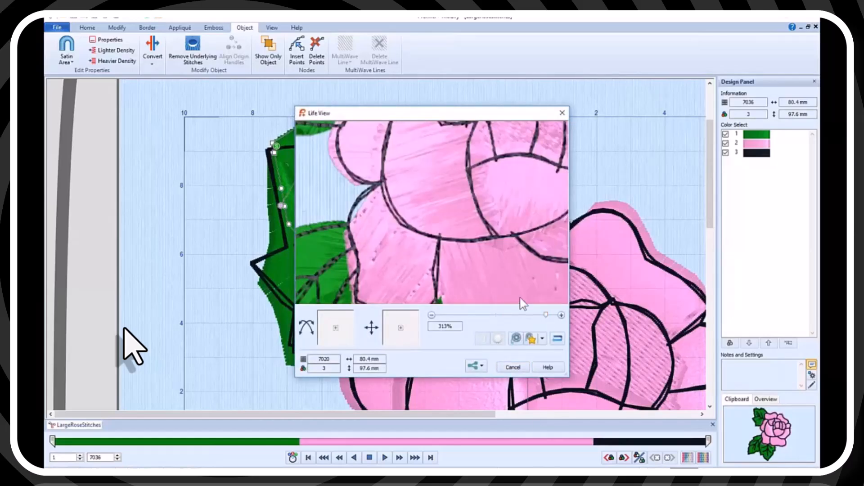
pyautogui.moveTo(401, 325); pyautogui.dragTo(399, 317)
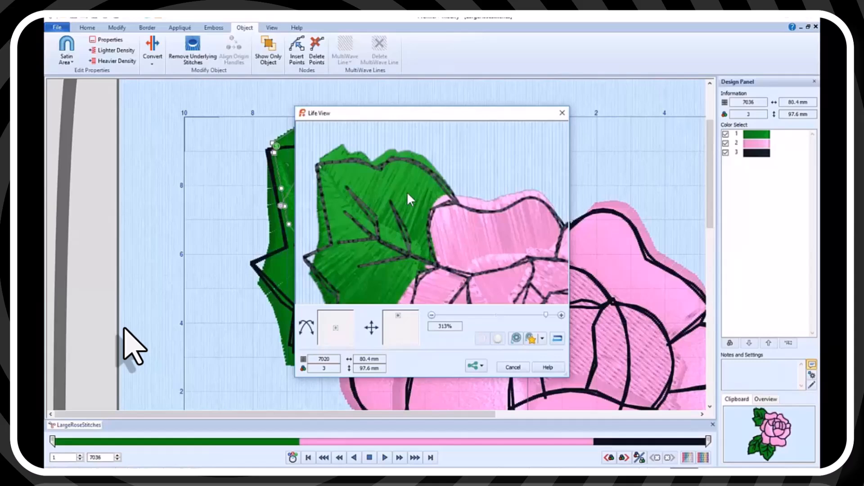
pyautogui.click(513, 367)
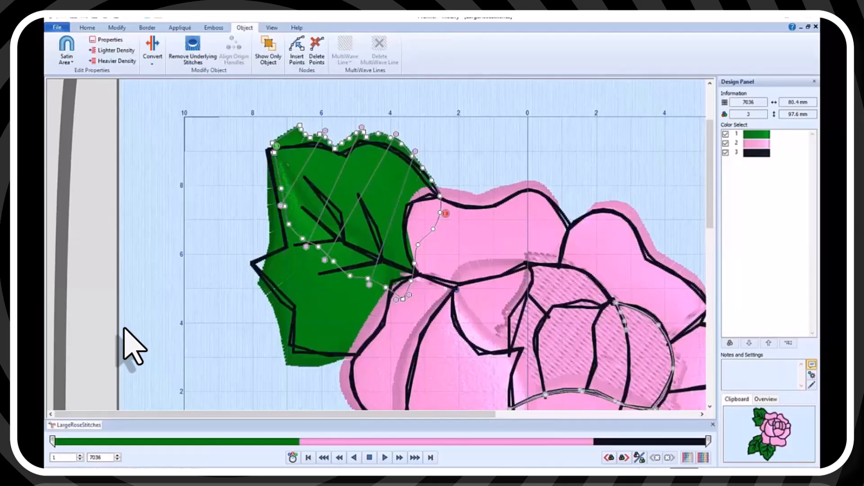
# Convert the upper central petal area of the rose from Pattern Fill to Satin Area, accepting the offered properties.
pyautogui.hotkey('ctrl', '0')
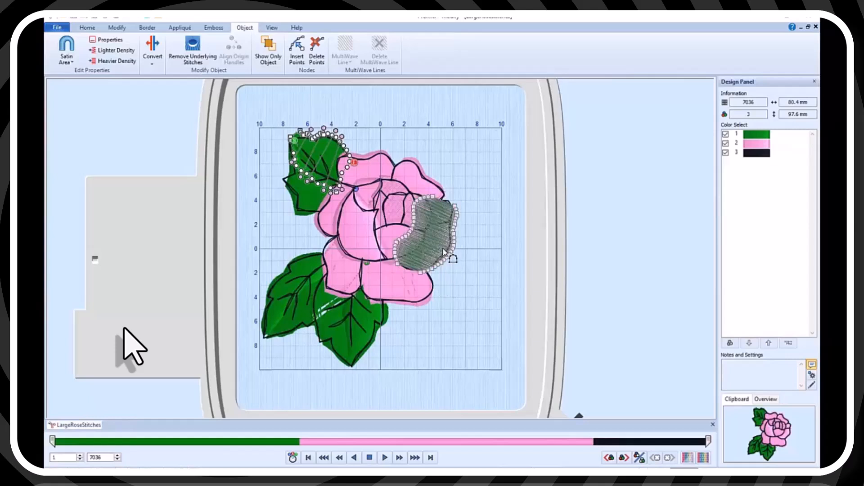
pyautogui.click(441, 245)
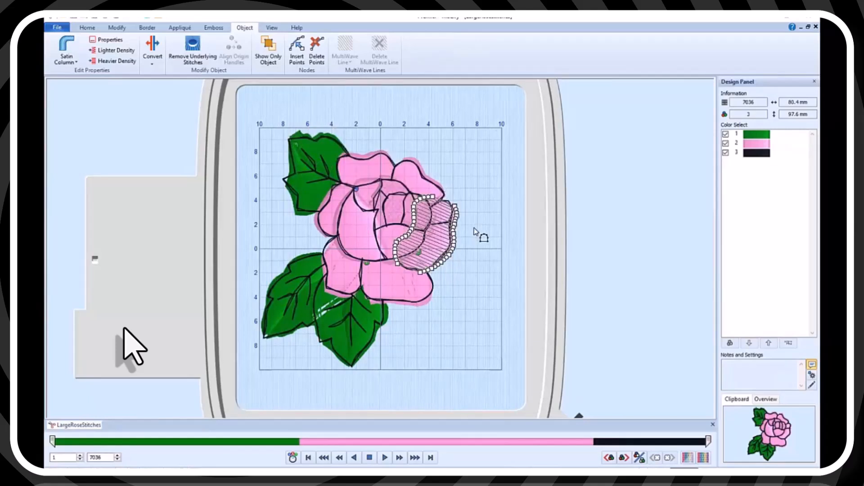
pyautogui.click(653, 470)
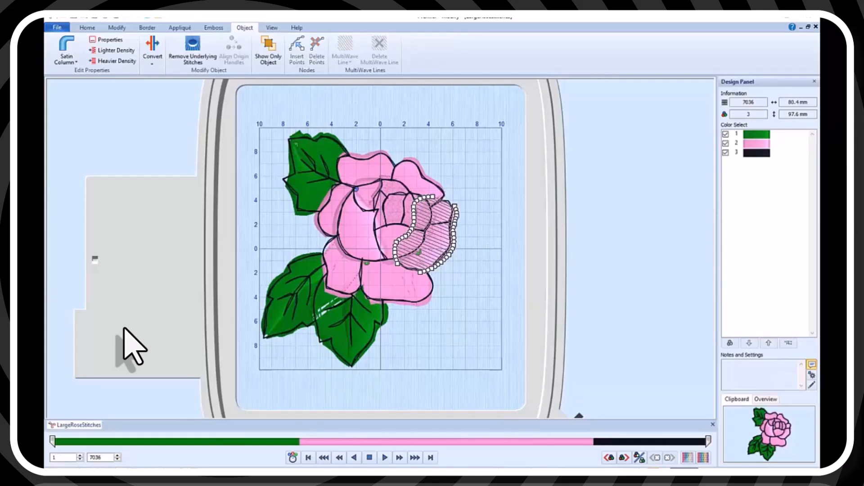
pyautogui.moveTo(458, 272); pyautogui.dragTo(350, 173)
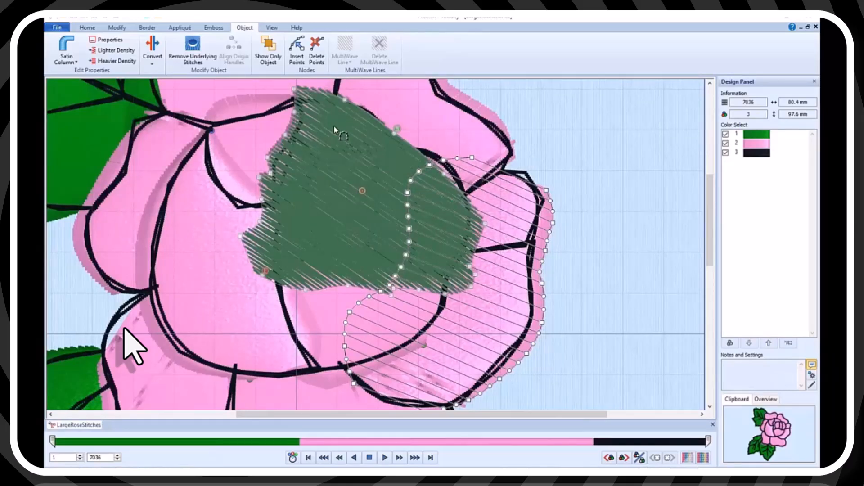
pyautogui.click(333, 126)
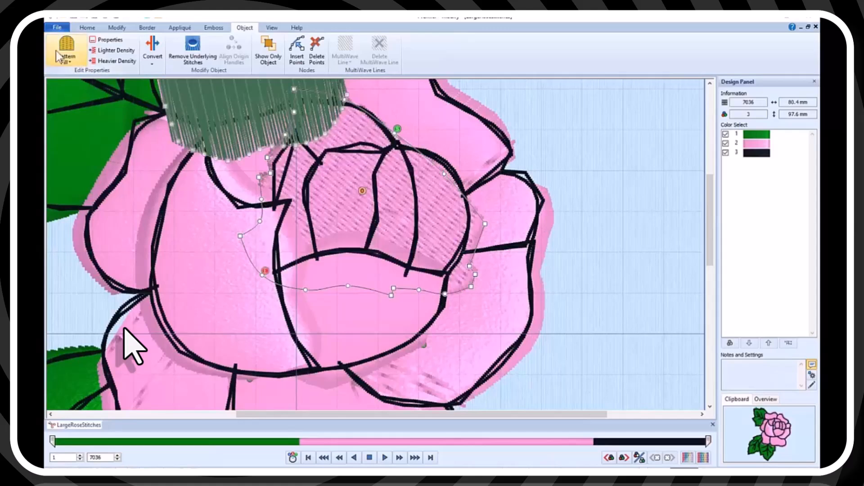
pyautogui.click(151, 57)
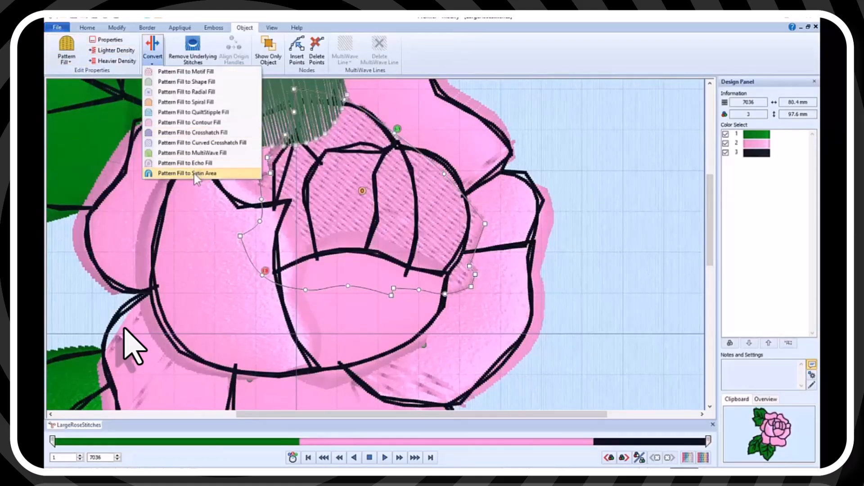
pyautogui.click(197, 174)
pyautogui.click(433, 304)
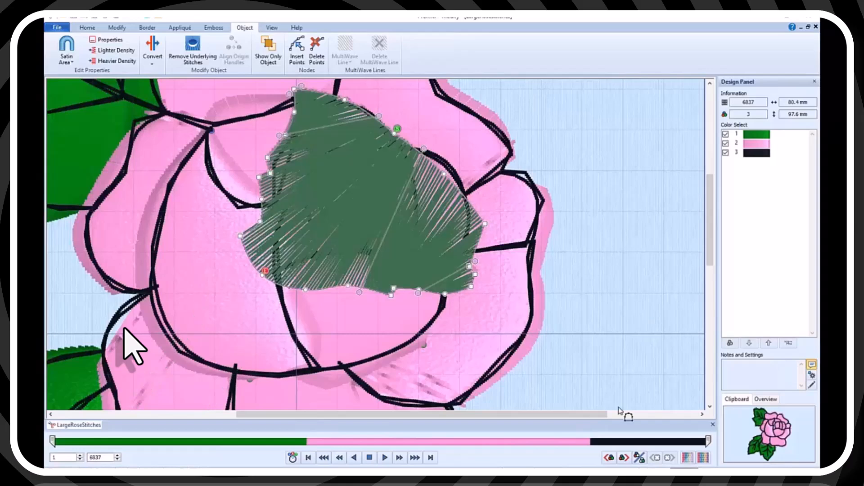
# Move an edge node of the rose's lower-left petal satin column outward to meet the black outline, then deselect the column.
pyautogui.moveTo(589, 418); pyautogui.dragTo(512, 415)
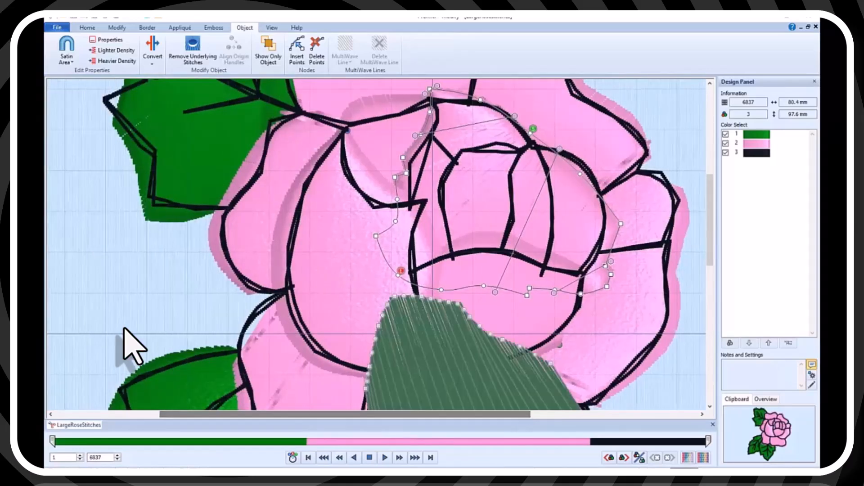
pyautogui.moveTo(708, 179); pyautogui.dragTo(709, 225)
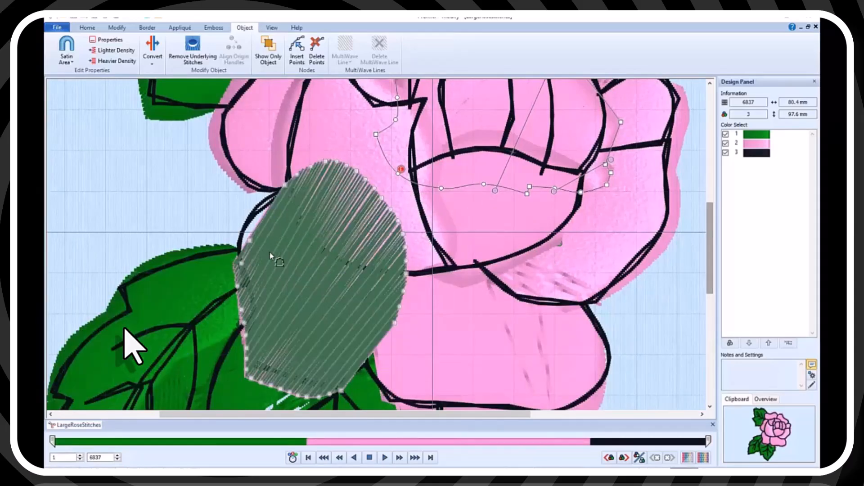
pyautogui.click(270, 254)
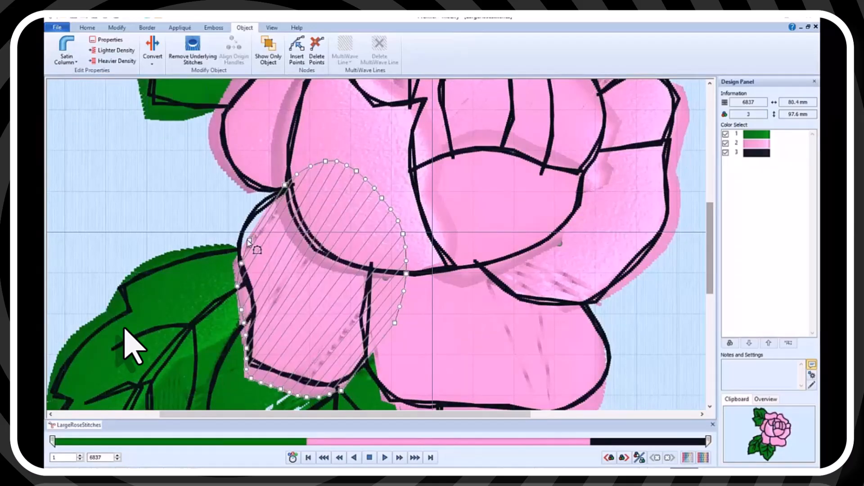
pyautogui.moveTo(241, 232); pyautogui.dragTo(241, 231)
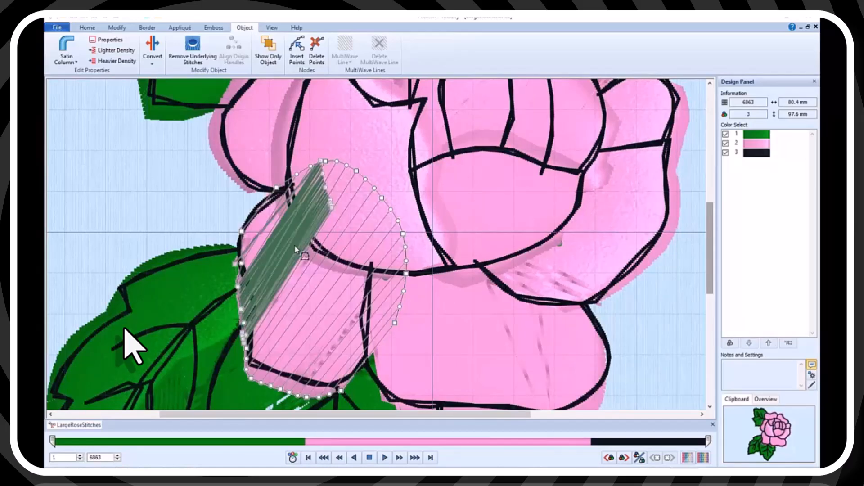
pyautogui.click(182, 210)
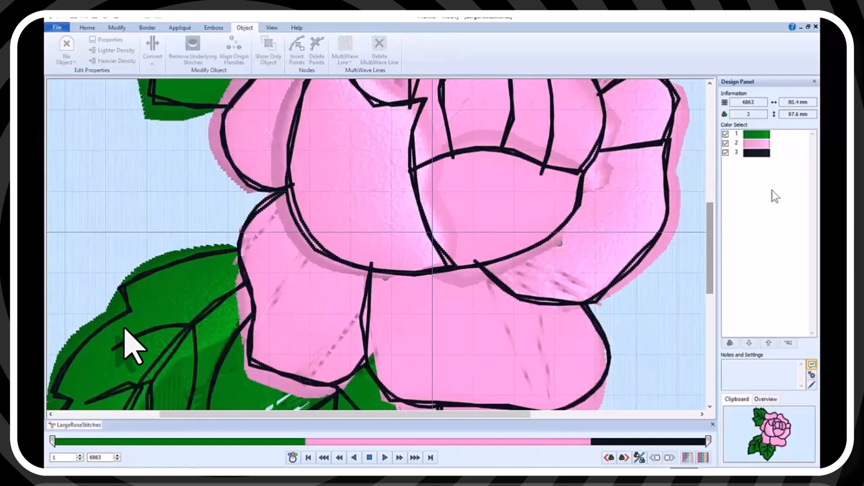
# Extend the upper end nodes of the lower middle leaf's satin column to cover the gap beneath the petal.
pyautogui.moveTo(711, 253); pyautogui.dragTo(710, 296)
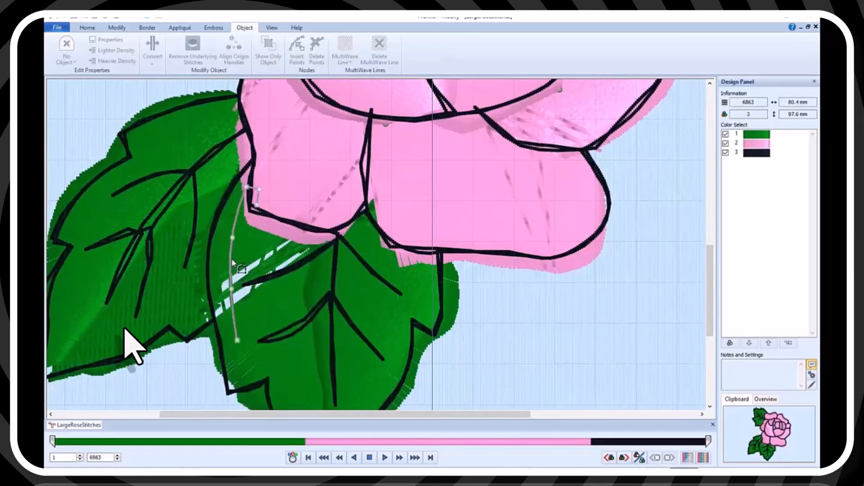
pyautogui.click(242, 261)
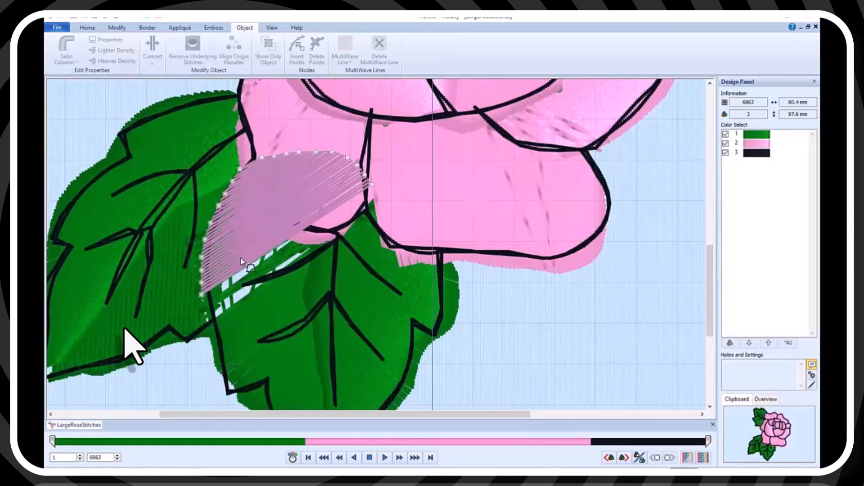
pyautogui.moveTo(203, 296); pyautogui.dragTo(210, 316)
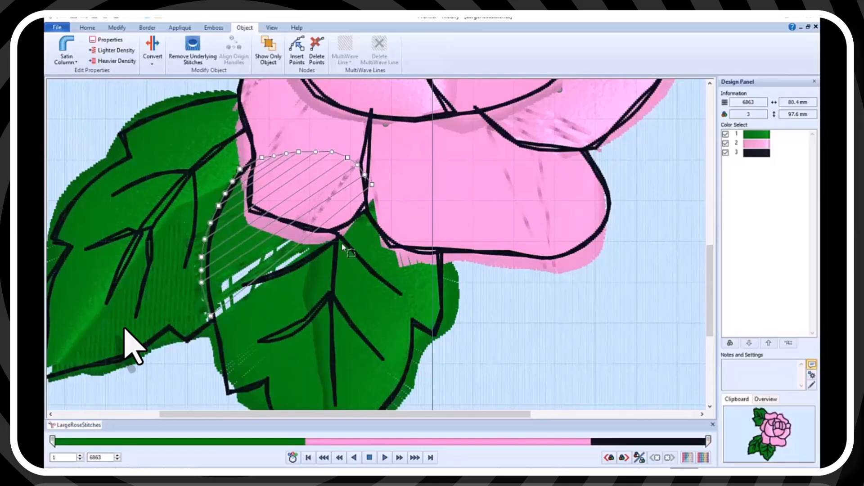
pyautogui.moveTo(373, 187); pyautogui.dragTo(389, 215)
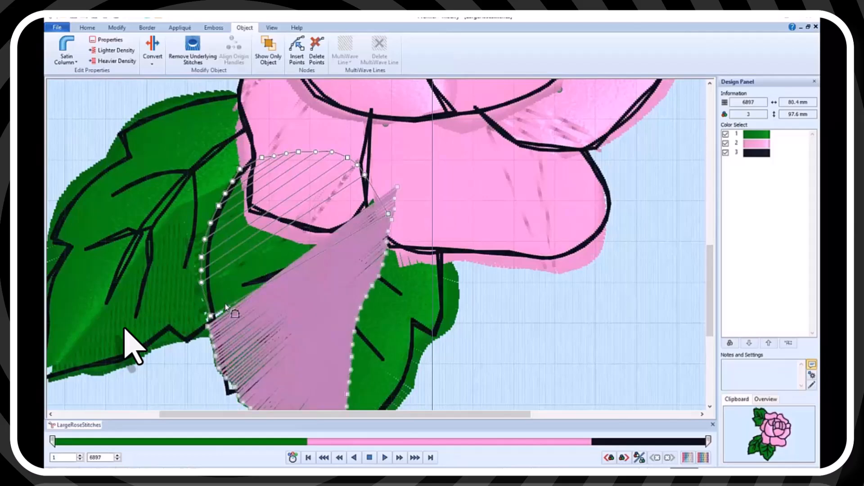
pyautogui.moveTo(211, 318); pyautogui.dragTo(216, 326)
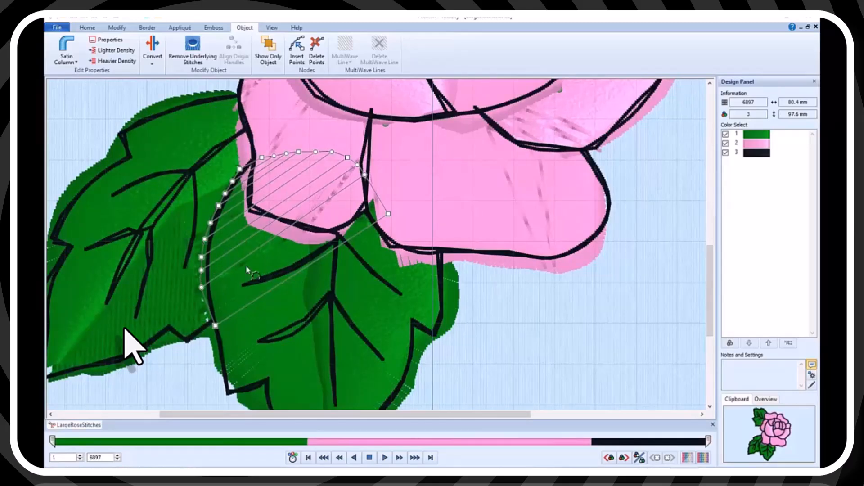
# Convert the lower part of the bottom-left leaf from Pattern Fill to Satin Area, accepting the offered properties, and deselect it.
pyautogui.moveTo(271, 257); pyautogui.dragTo(175, 295)
pyautogui.click(174, 292)
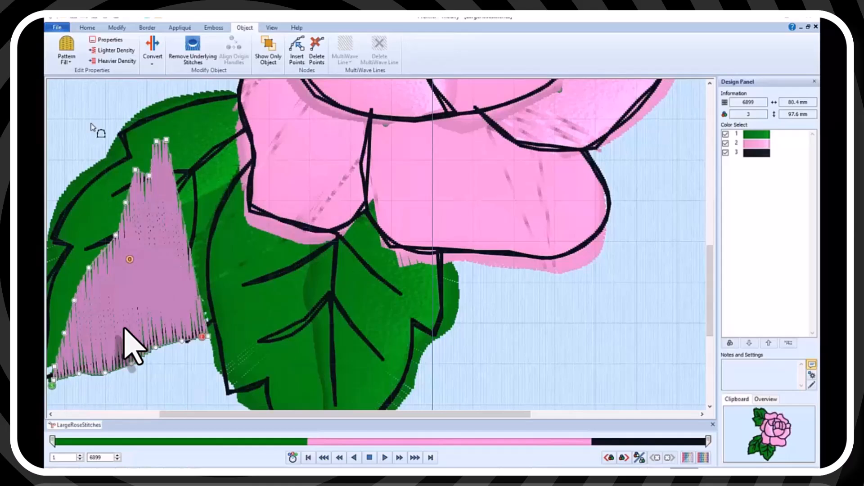
pyautogui.click(153, 62)
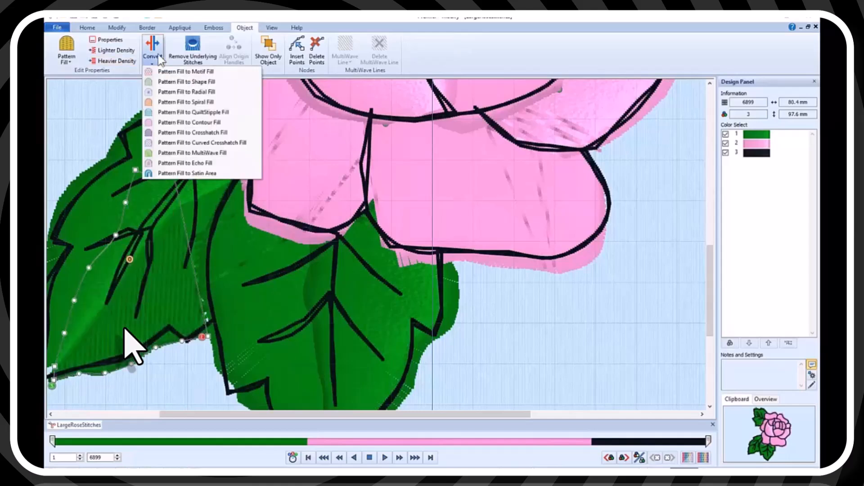
pyautogui.click(180, 172)
pyautogui.click(429, 306)
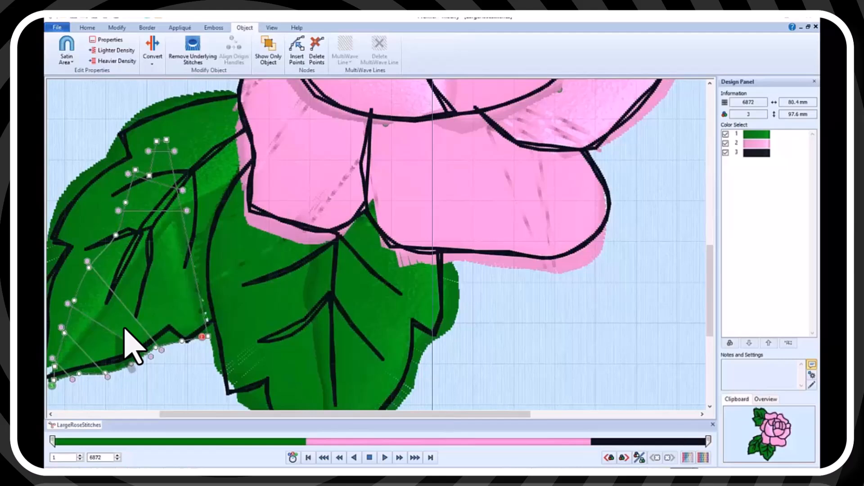
pyautogui.click(667, 469)
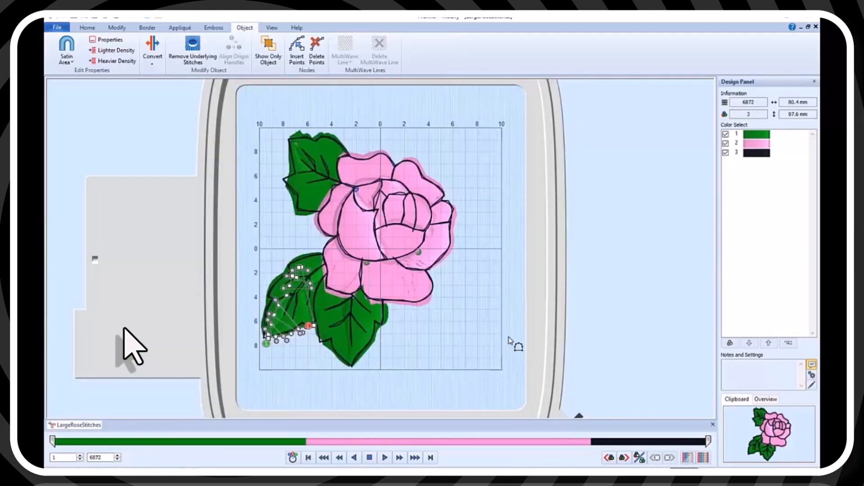
pyautogui.click(522, 333)
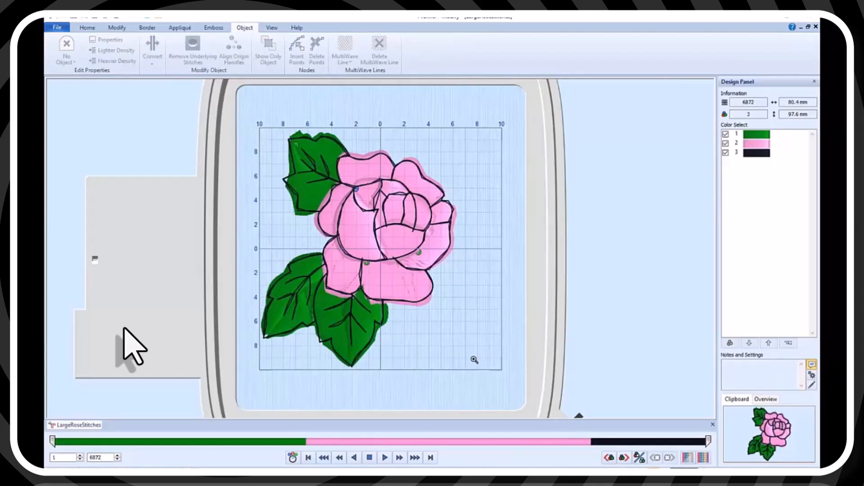
# Close the LargeRoseStitches design and its modifying program without saving the changes.
pyautogui.moveTo(470, 375); pyautogui.dragTo(258, 124)
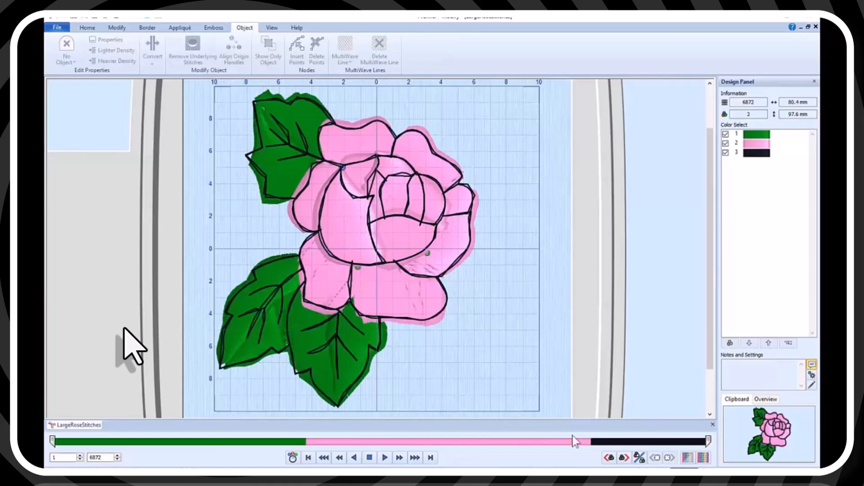
pyautogui.click(810, 18)
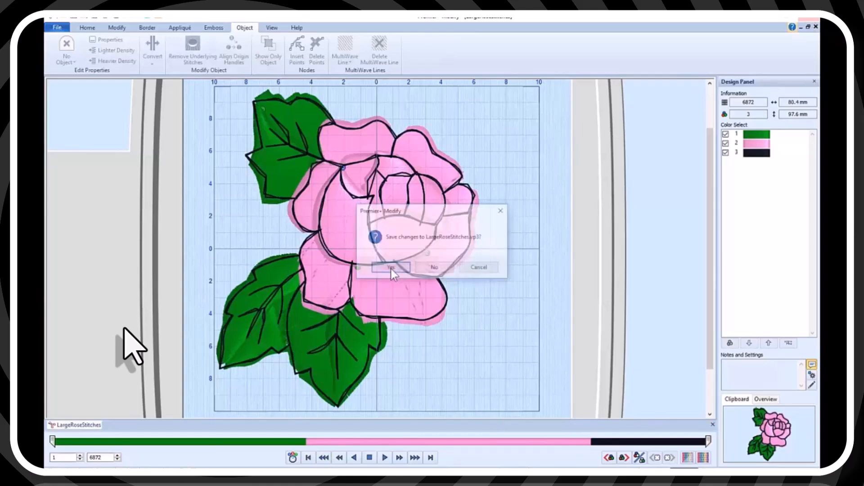
pyautogui.click(436, 268)
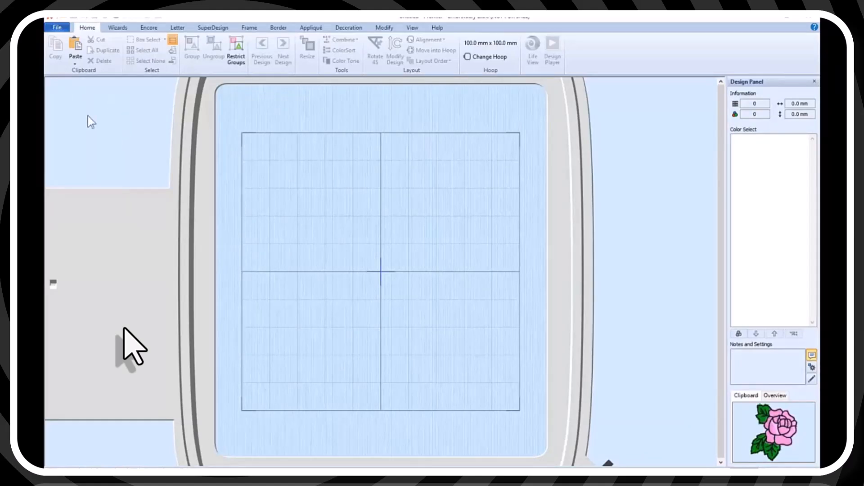
# Paste the copied rose into the empty hoop in Premier+ Embroidery and move it to the hoop's centre.
pyautogui.click(78, 50)
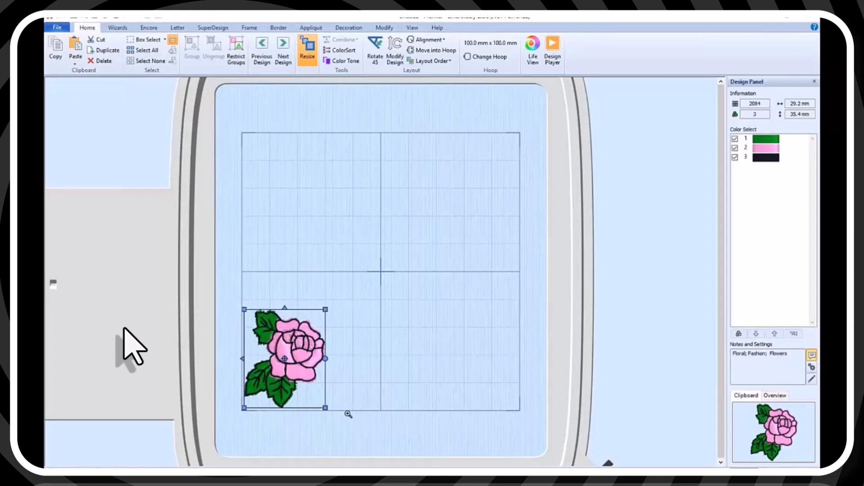
pyautogui.moveTo(324, 354); pyautogui.dragTo(230, 293)
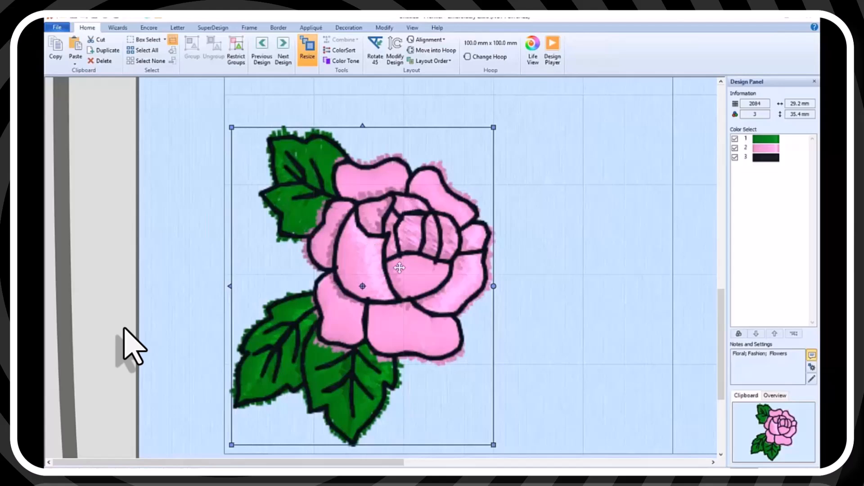
pyautogui.click(738, 471)
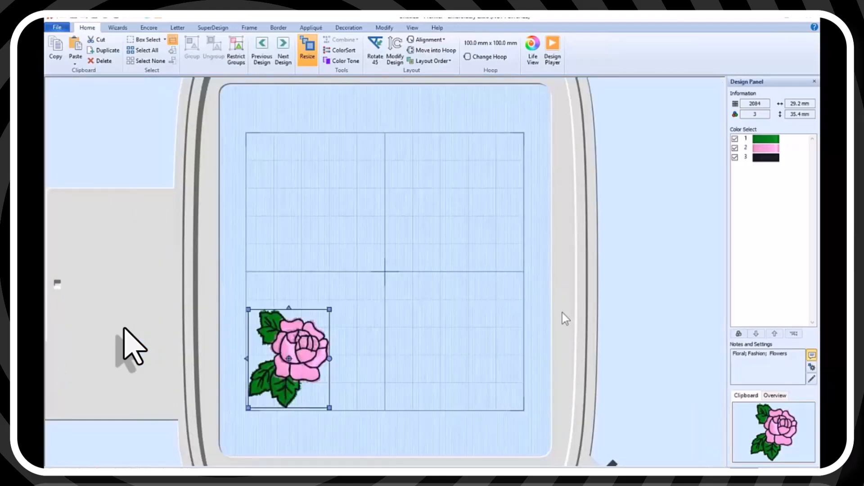
pyautogui.moveTo(304, 354); pyautogui.dragTo(402, 269)
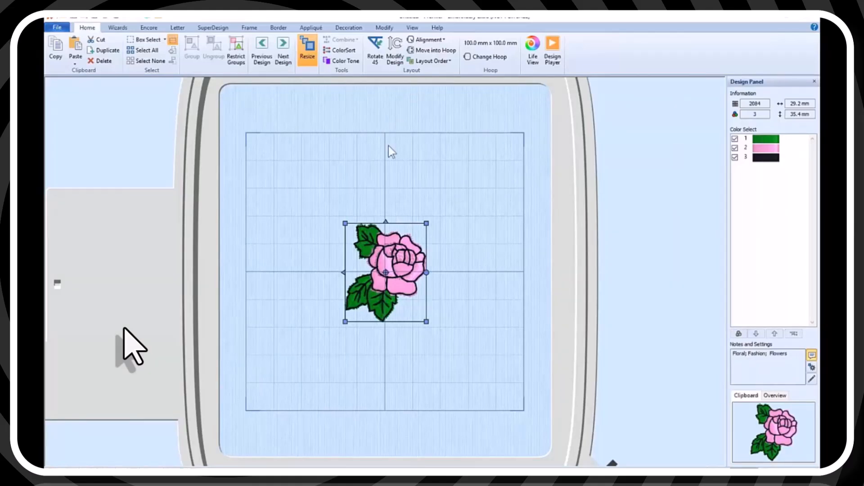
# Duplicate the rose twice and place the copies on either side of the central one, forming a row.
pyautogui.click(107, 53)
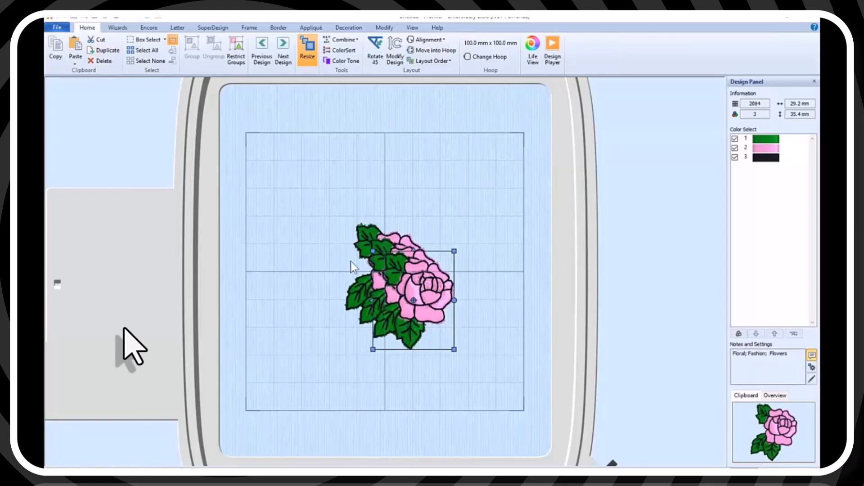
pyautogui.moveTo(403, 295); pyautogui.dragTo(282, 279)
pyautogui.click(401, 292)
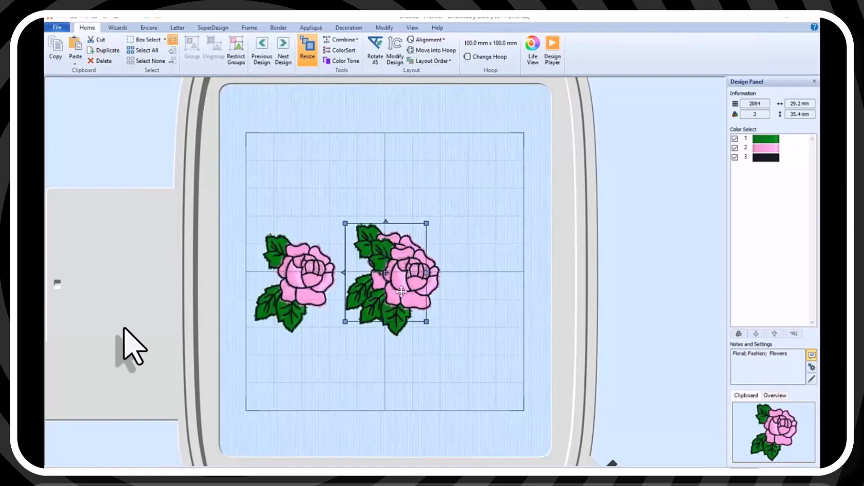
pyautogui.click(400, 286)
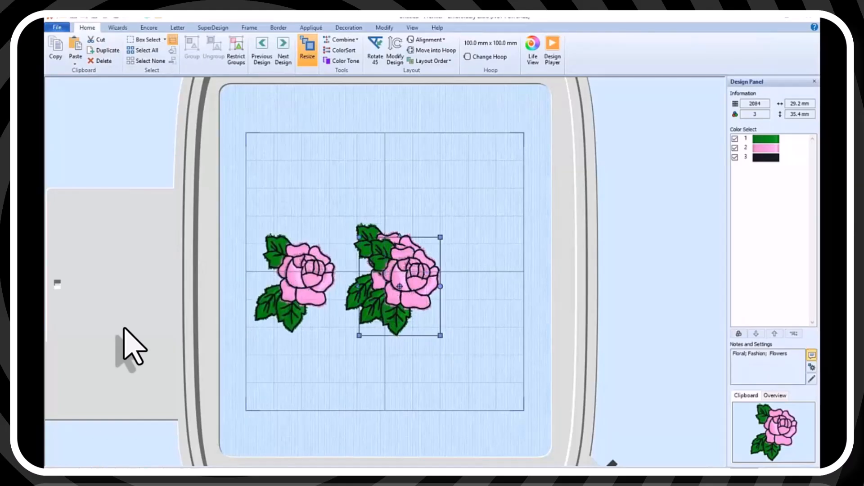
pyautogui.moveTo(420, 290); pyautogui.dragTo(501, 276)
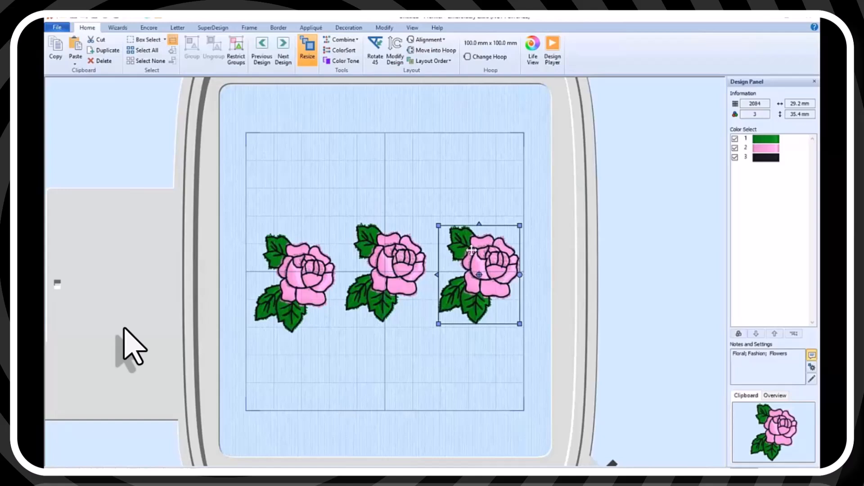
pyautogui.moveTo(485, 254); pyautogui.dragTo(470, 254)
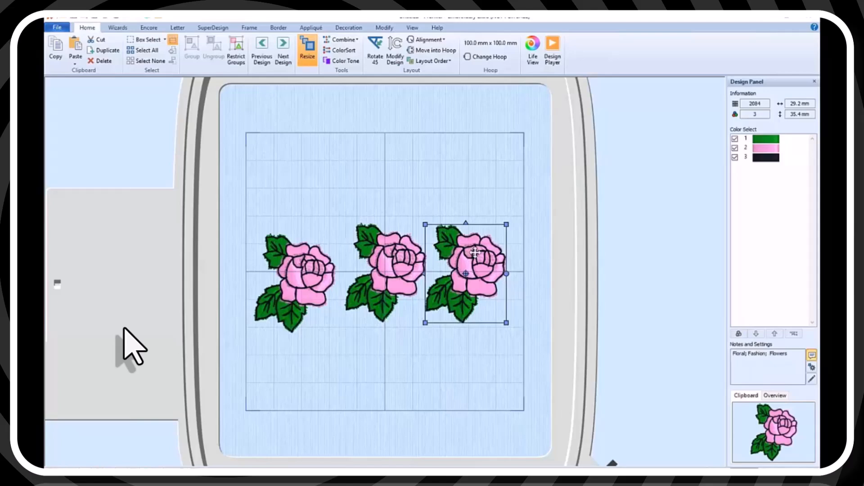
# Scale the selected rose at the row's right end proportionally to 120%.
pyautogui.click(396, 59)
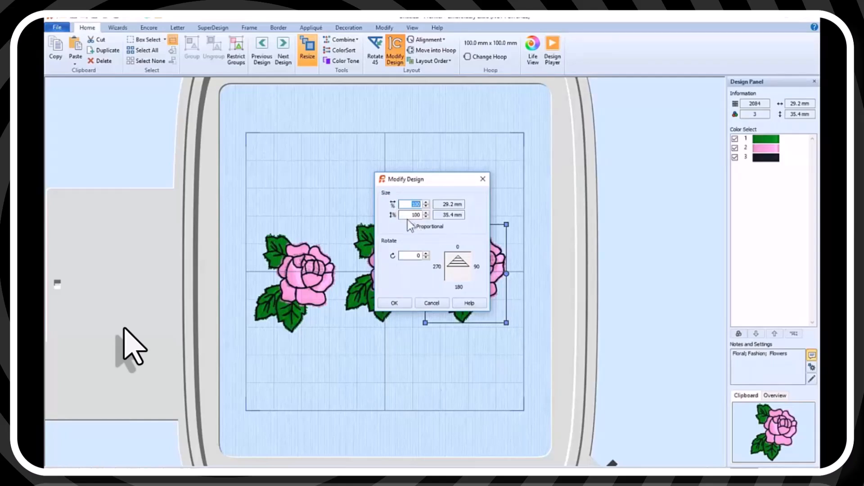
pyautogui.write('120')
pyautogui.click(396, 303)
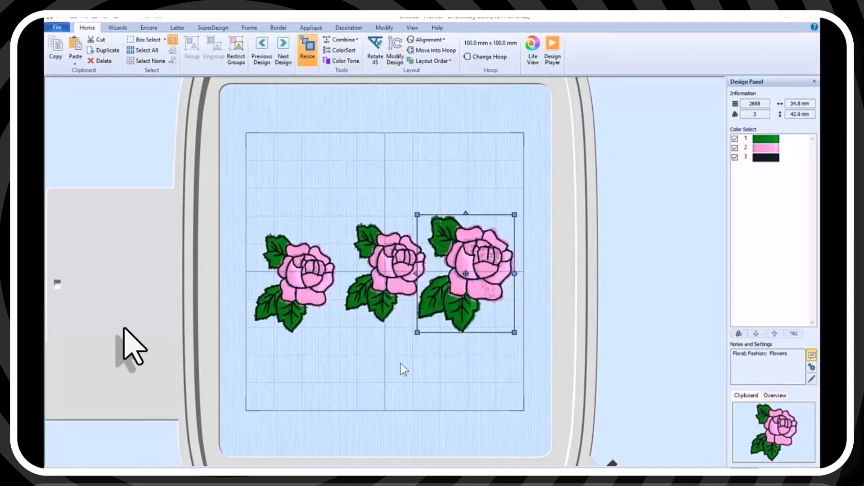
# Scale the rose at the row's left end proportionally to 80%.
pyautogui.click(298, 279)
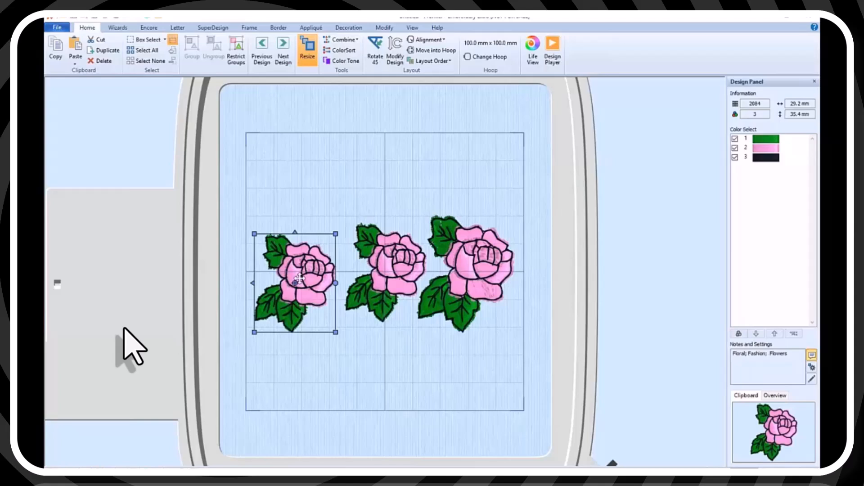
pyautogui.click(395, 53)
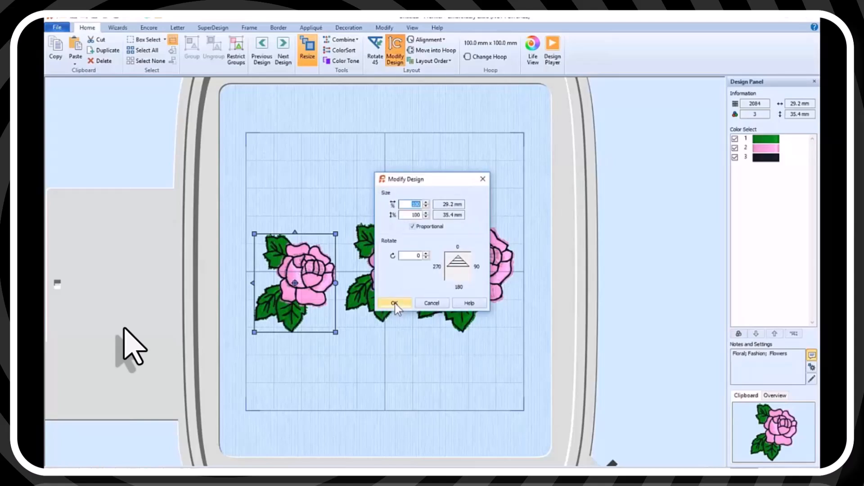
pyautogui.click(412, 227)
pyautogui.write('80')
pyautogui.click(398, 306)
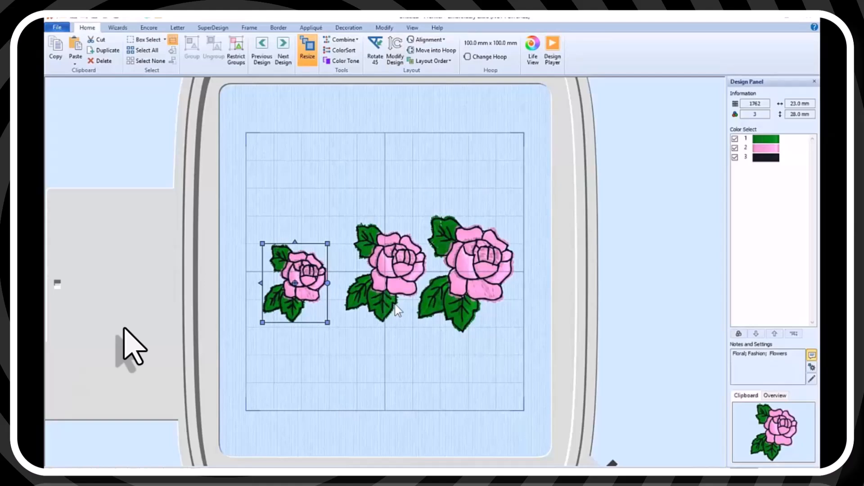
# Shift the middle rose slightly left and reposition the large rose so the three roses are spaced apart.
pyautogui.click(387, 271)
pyautogui.moveTo(392, 261)
pyautogui.mouseDown()
pyautogui.moveTo(432, 260)
pyautogui.moveTo(384, 292)
pyautogui.moveTo(379, 262)
pyautogui.mouseUp()
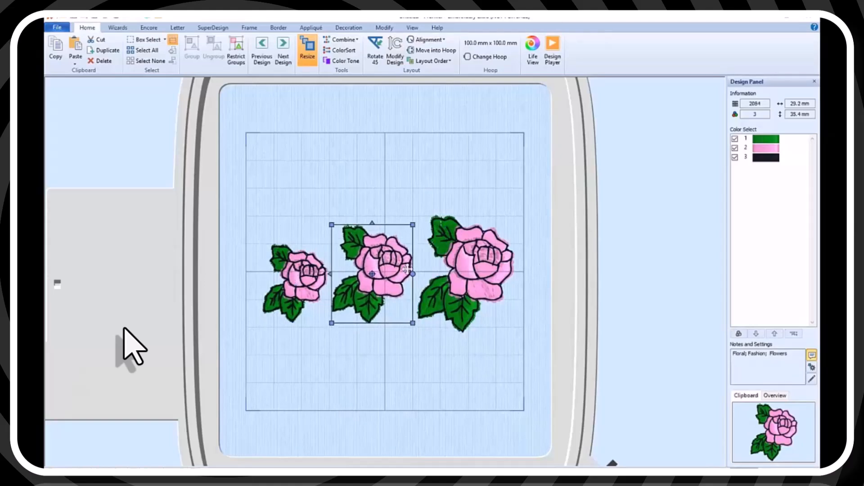
pyautogui.click(482, 273)
pyautogui.moveTo(470, 267); pyautogui.dragTo(489, 270)
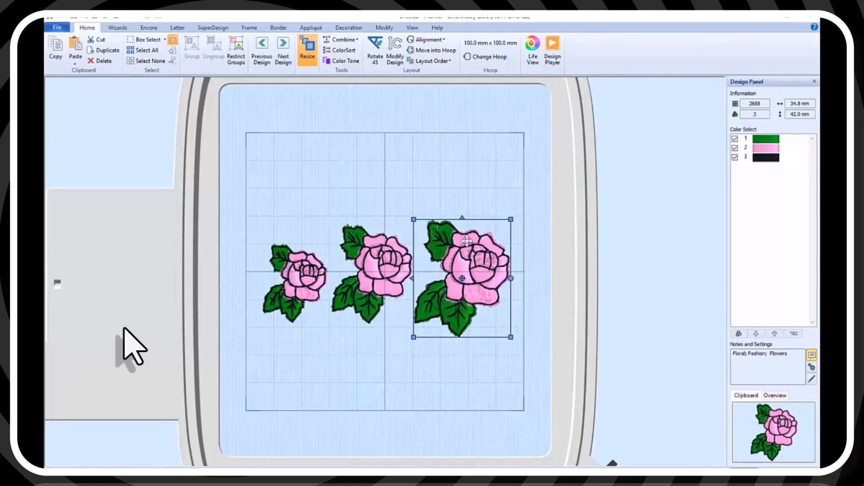
# Move the medium rose to the front of the layout order and place it centrally over the large rose.
pyautogui.click(384, 270)
pyautogui.moveTo(384, 270); pyautogui.dragTo(418, 269)
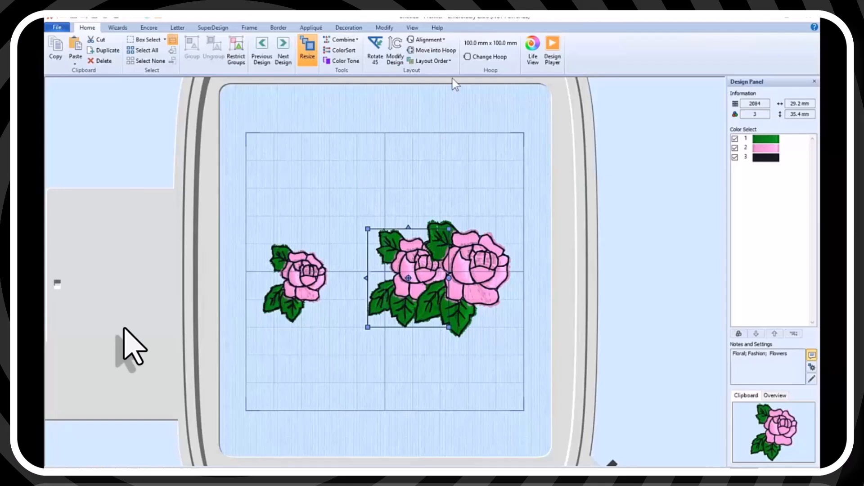
pyautogui.click(449, 64)
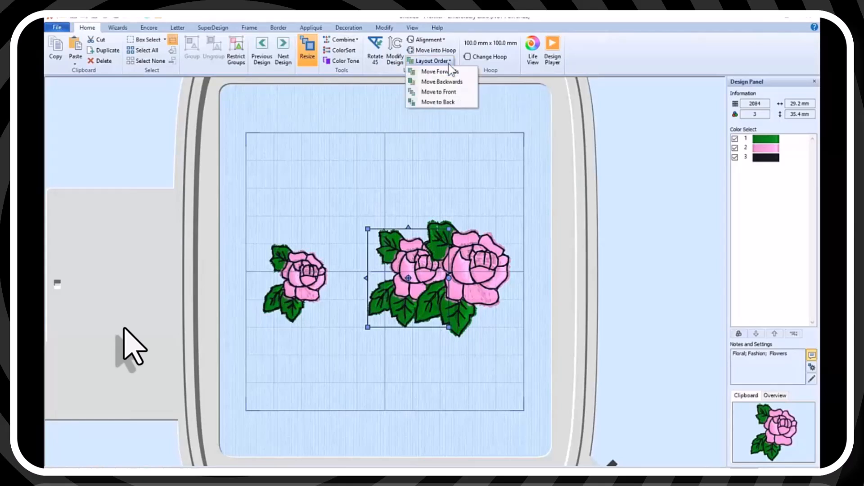
pyautogui.click(442, 91)
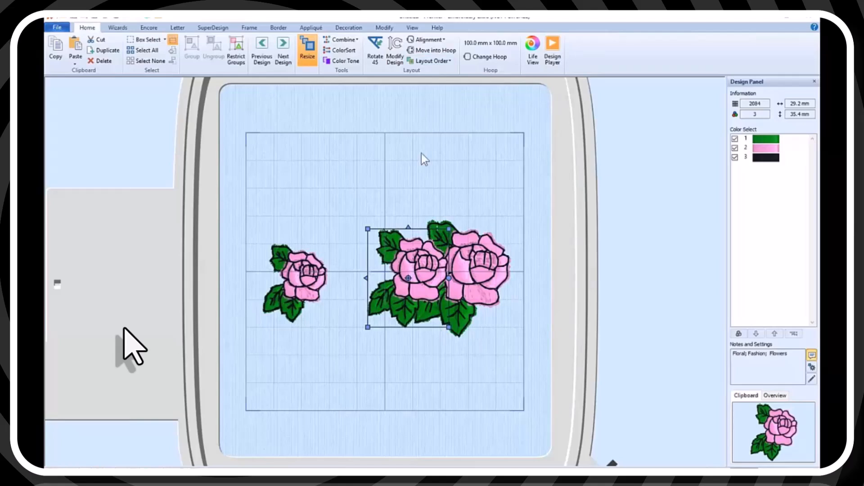
pyautogui.moveTo(427, 252); pyautogui.dragTo(479, 254)
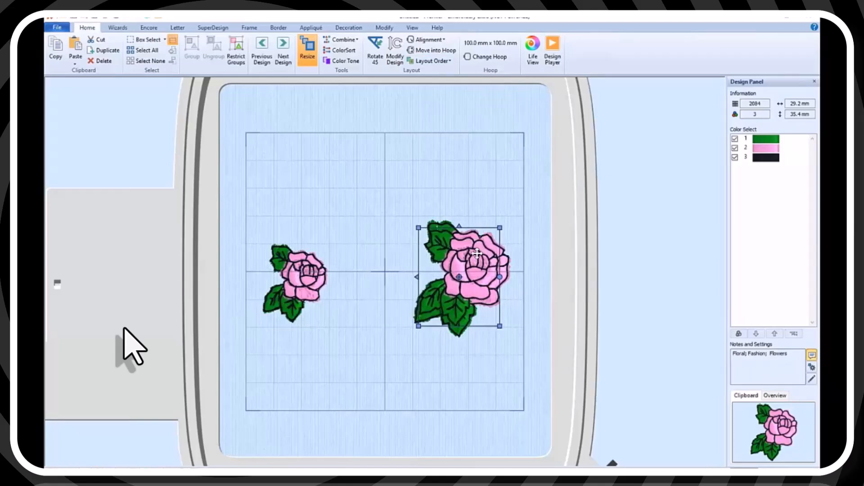
pyautogui.press('Right')
pyautogui.press('Right')
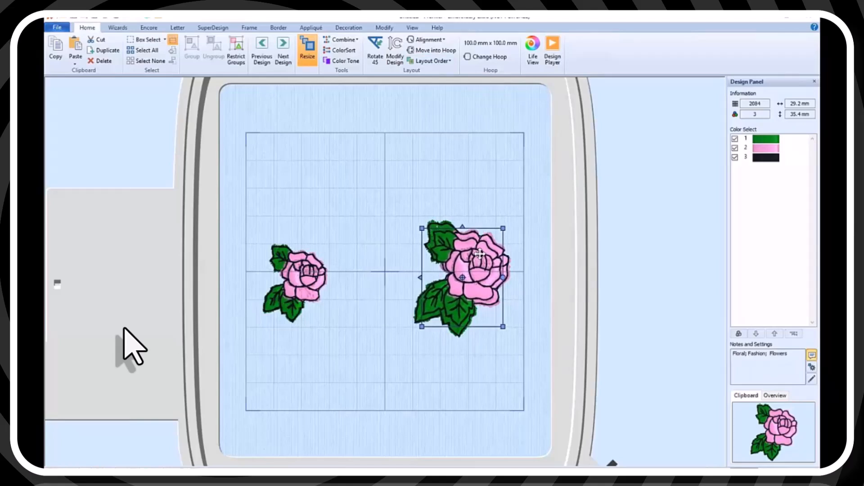
# Move the small rose to the front of the layout order and place it on top of the two stacked roses.
pyautogui.click(310, 267)
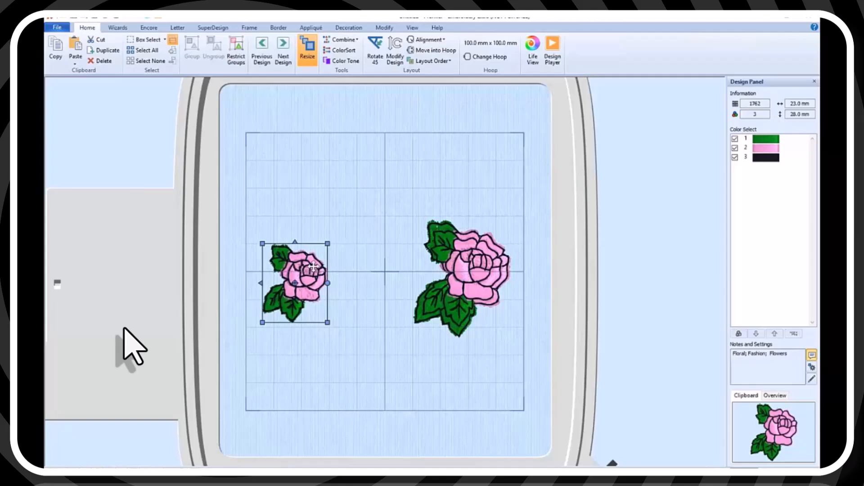
pyautogui.moveTo(310, 267); pyautogui.dragTo(423, 257)
pyautogui.click(450, 64)
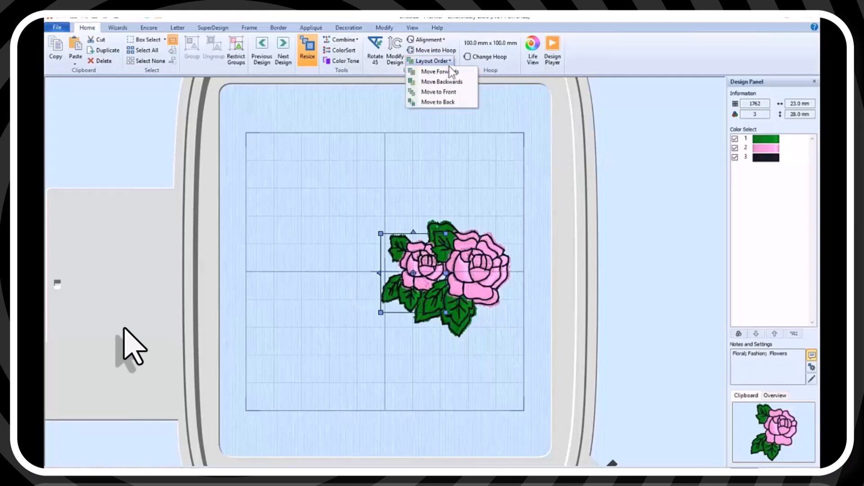
pyautogui.click(454, 92)
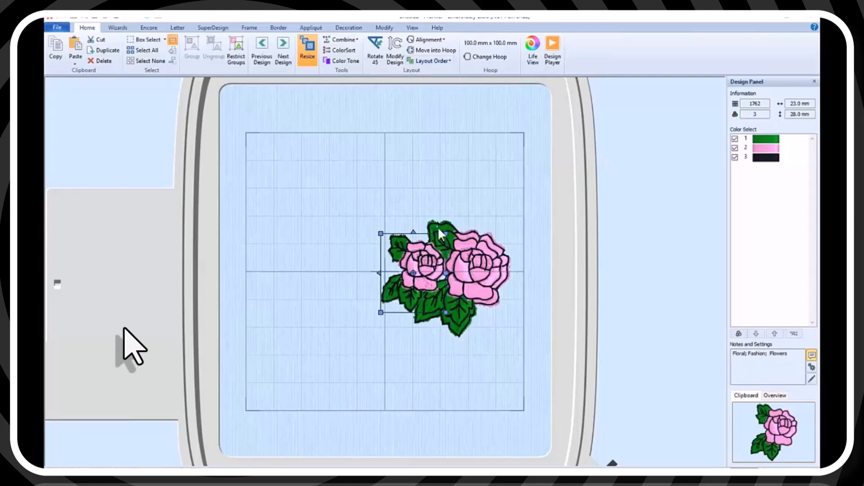
pyautogui.moveTo(426, 258); pyautogui.dragTo(478, 259)
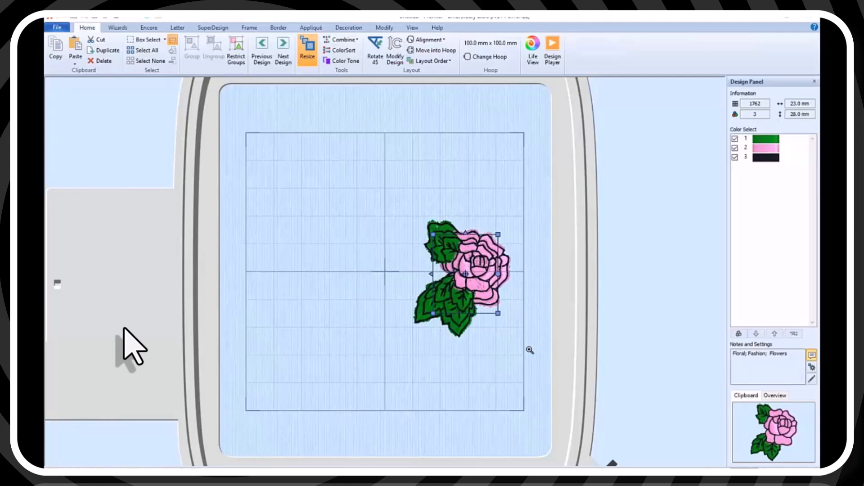
# Spread the three stacked roses into an overlapping row descending to the right, with the large one at the left and the small one at the right.
pyautogui.moveTo(530, 348); pyautogui.dragTo(401, 209)
pyautogui.click(544, 371)
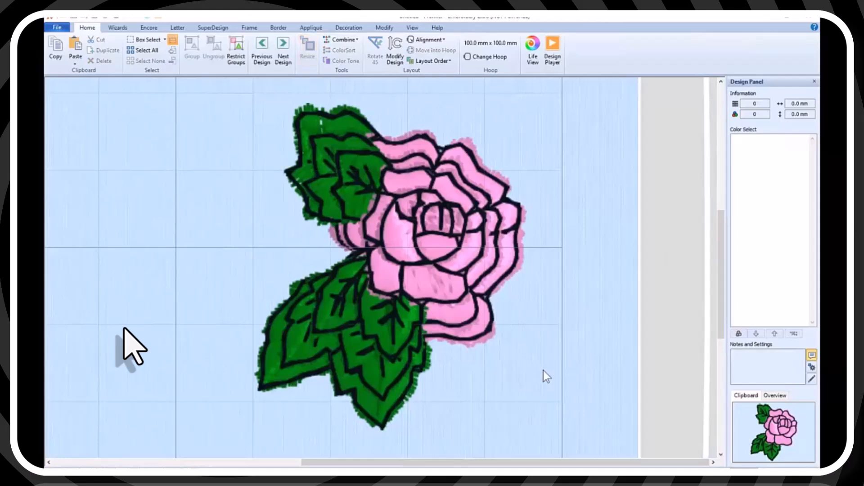
pyautogui.click(447, 260)
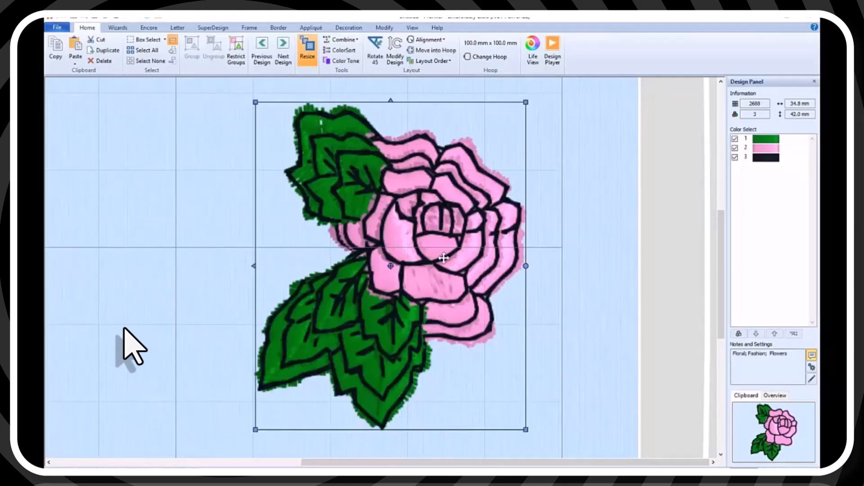
pyautogui.moveTo(434, 253); pyautogui.dragTo(252, 244)
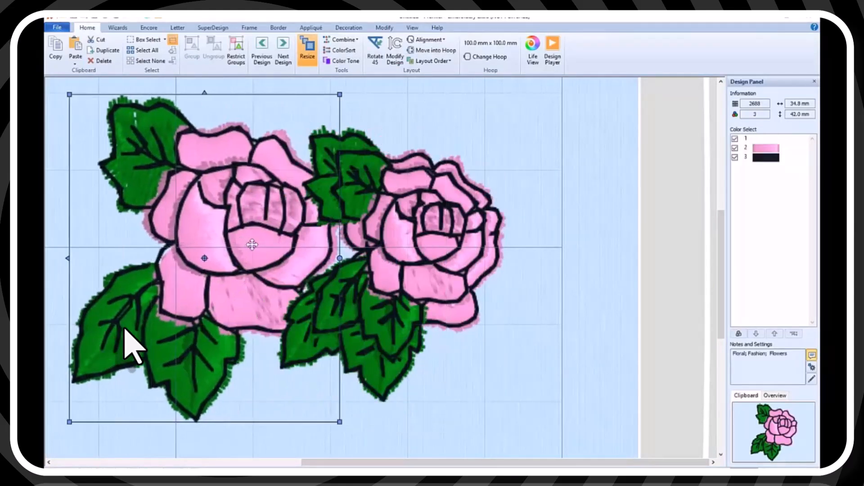
pyautogui.click(404, 244)
pyautogui.moveTo(446, 243); pyautogui.dragTo(418, 251)
pyautogui.click(459, 235)
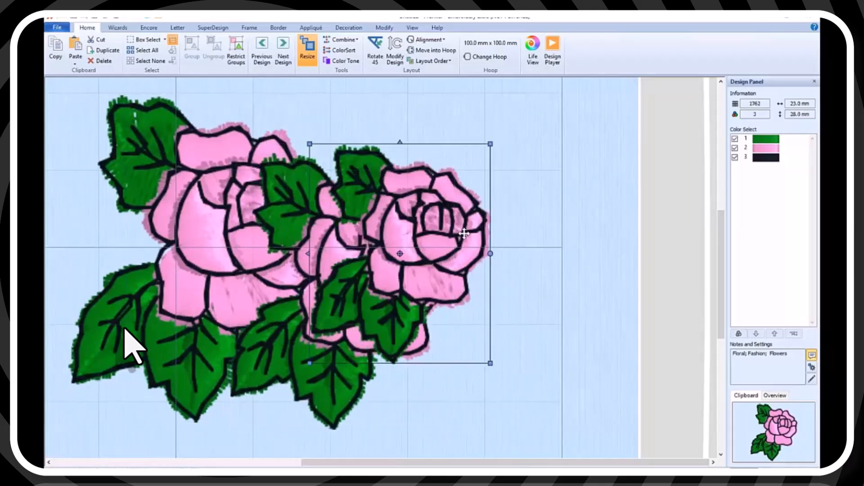
pyautogui.moveTo(463, 234); pyautogui.dragTo(515, 288)
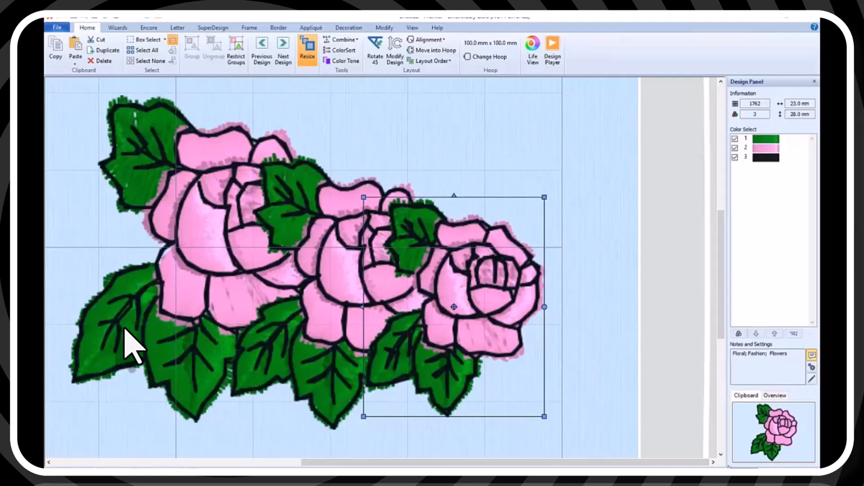
# Separate the roses, moving the small and medium ones to the hoop's lower left and the large one to the upper centre.
pyautogui.hotkey('ctrl', '0')
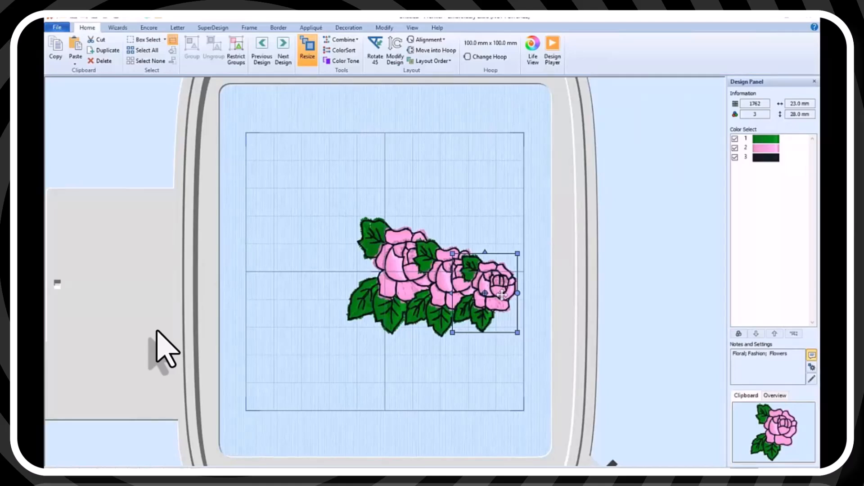
pyautogui.moveTo(497, 293); pyautogui.dragTo(283, 368)
pyautogui.click(465, 284)
pyautogui.moveTo(465, 285); pyautogui.dragTo(364, 397)
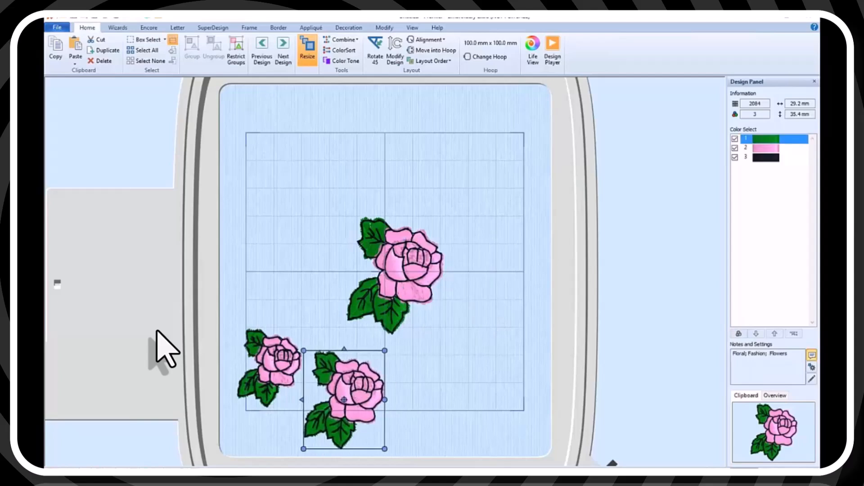
pyautogui.click(415, 279)
pyautogui.moveTo(407, 269); pyautogui.dragTo(426, 231)
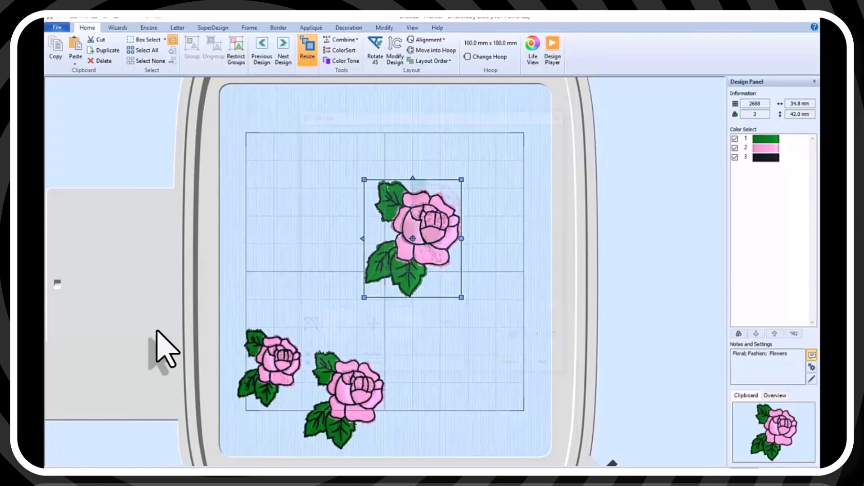
# Examine the large rose's stitching in Life View at 289% zoom from several angles, then close the preview.
pyautogui.click(533, 50)
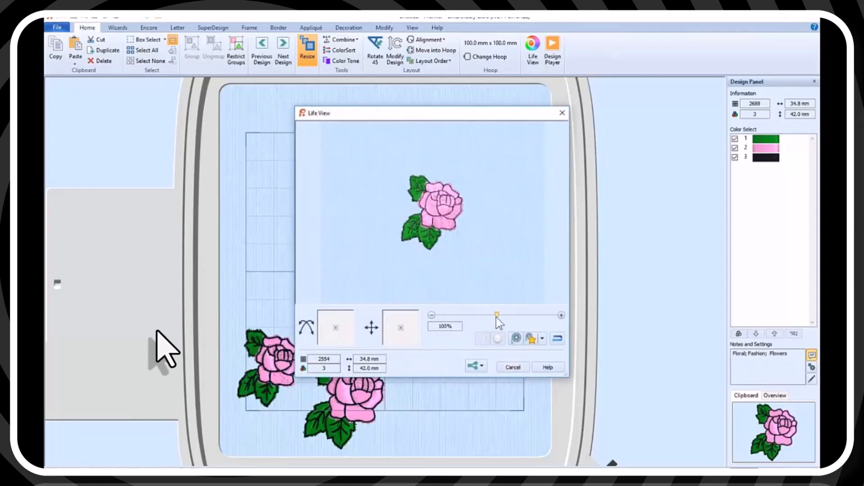
pyautogui.moveTo(497, 315); pyautogui.dragTo(543, 315)
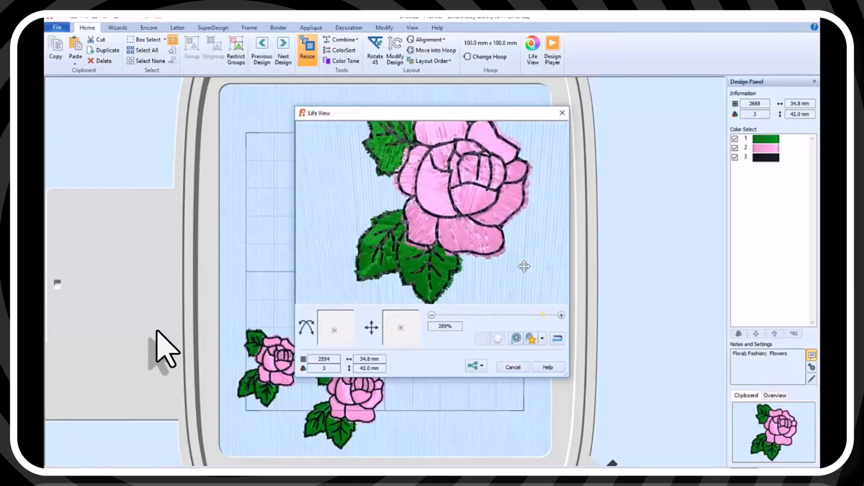
pyautogui.moveTo(524, 266); pyautogui.dragTo(482, 248)
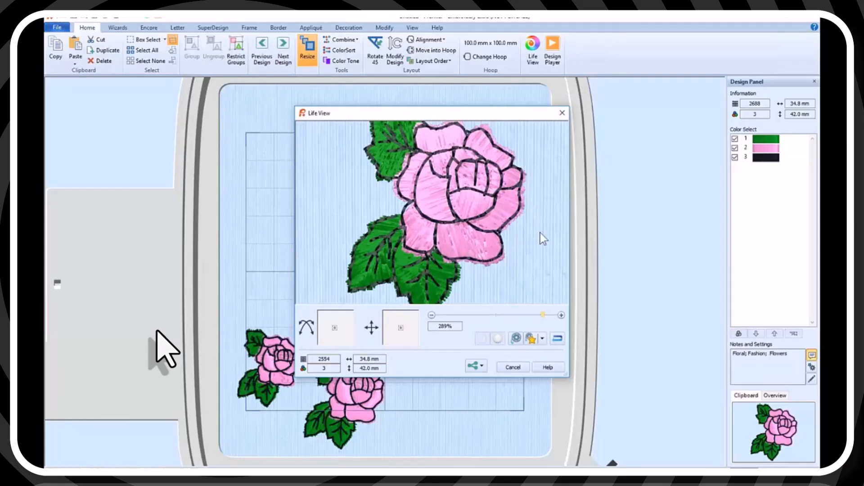
pyautogui.moveTo(543, 234); pyautogui.dragTo(563, 218)
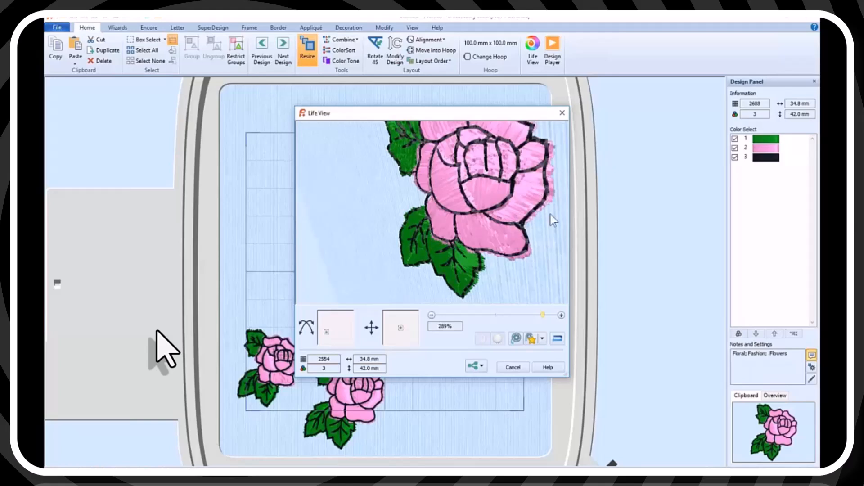
pyautogui.moveTo(550, 215); pyautogui.dragTo(559, 201)
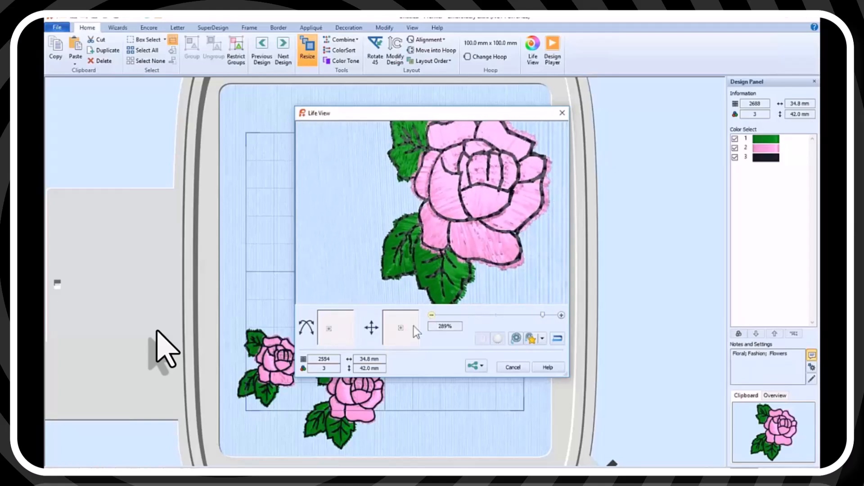
pyautogui.moveTo(400, 340); pyautogui.dragTo(404, 331)
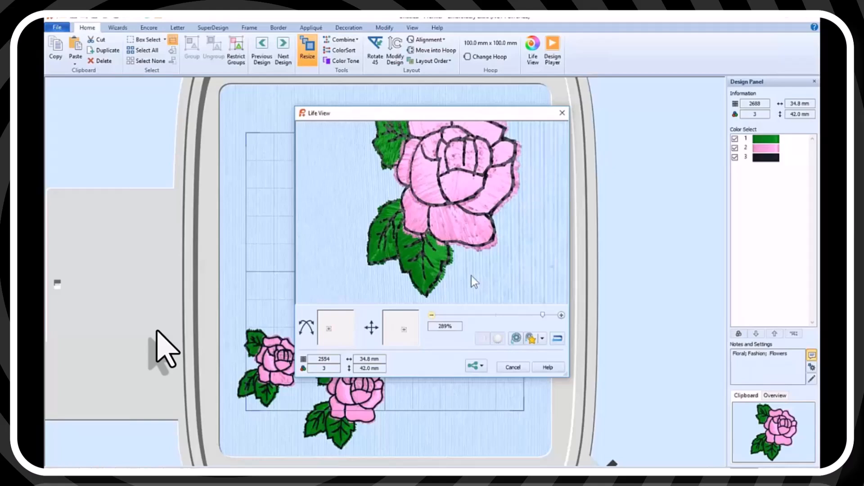
pyautogui.moveTo(471, 276)
pyautogui.mouseDown()
pyautogui.moveTo(483, 270)
pyautogui.moveTo(422, 252)
pyautogui.mouseUp()
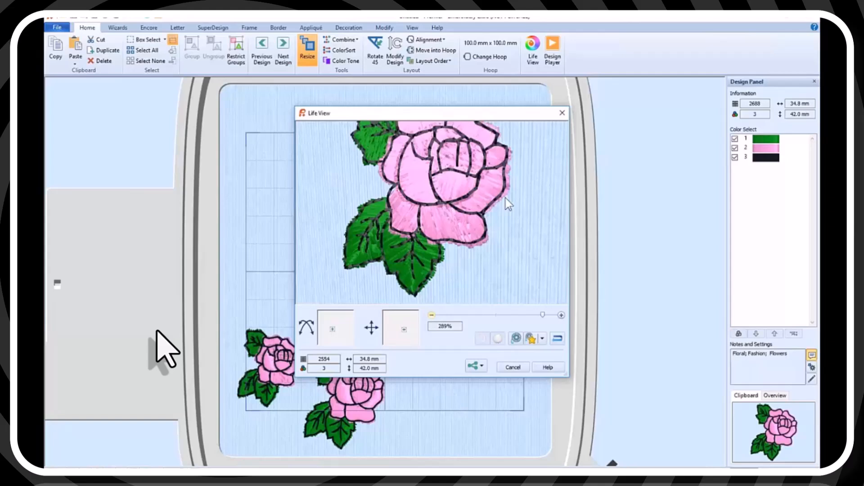
pyautogui.click(521, 371)
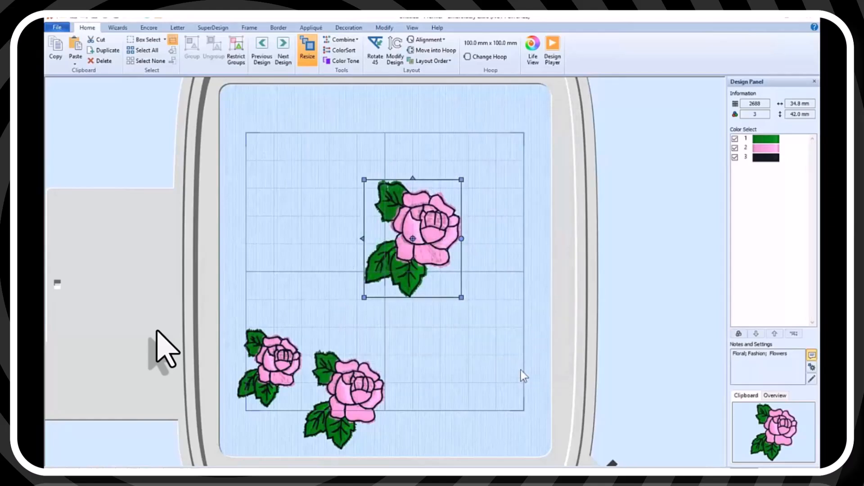